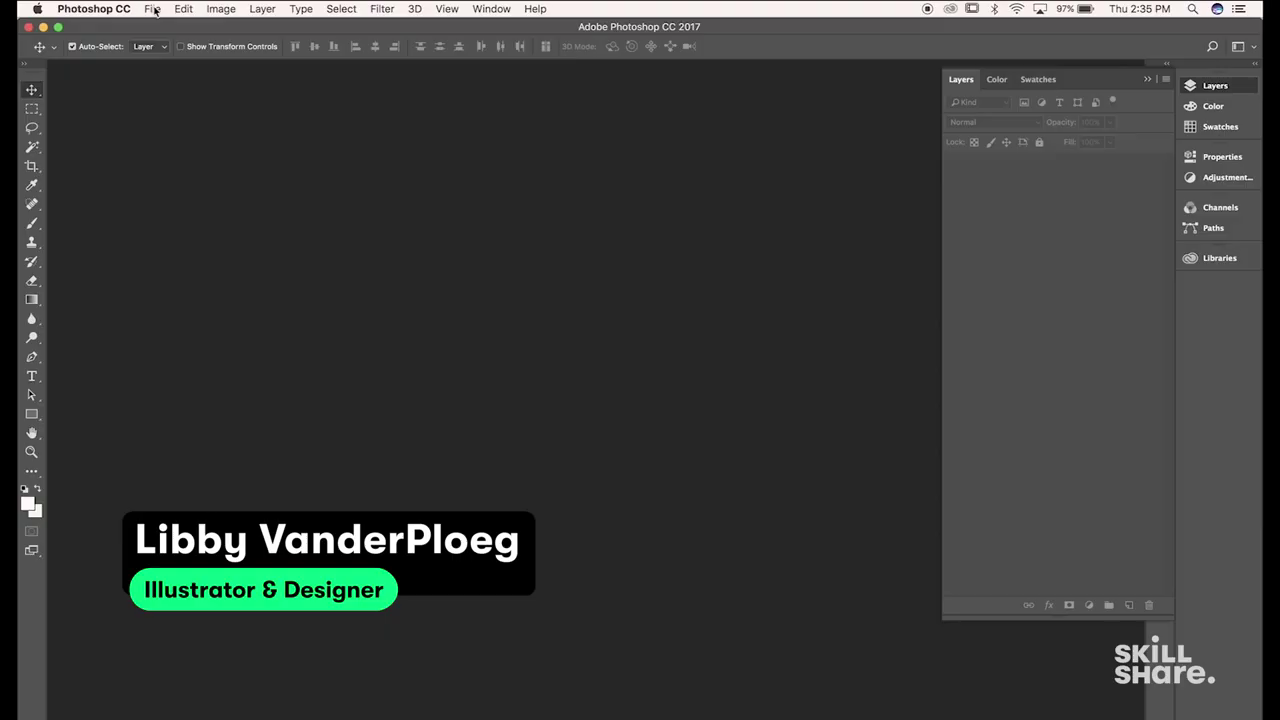
Open Bike girl.psd from the Desktop through File > Open.
{"action": "left_click", "coordinate": [155, 11]}
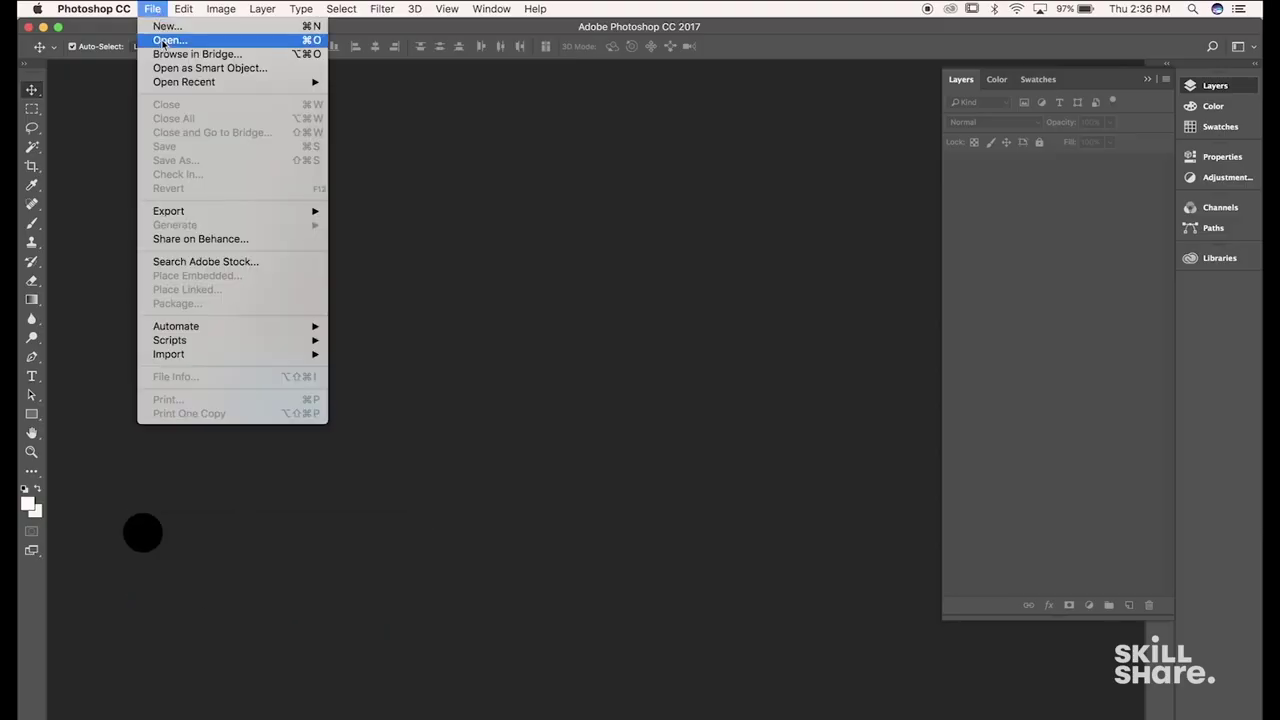
{"action": "left_click", "coordinate": [163, 41]}
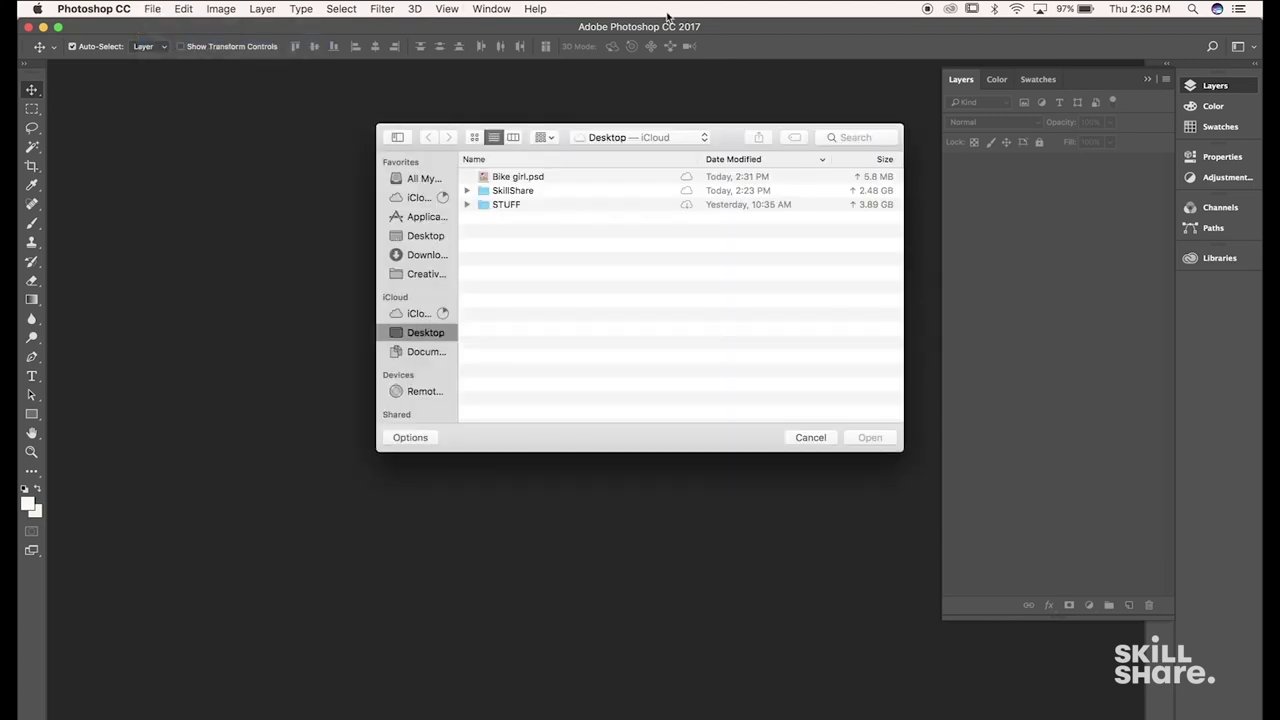
{"action": "left_click", "coordinate": [538, 179]}
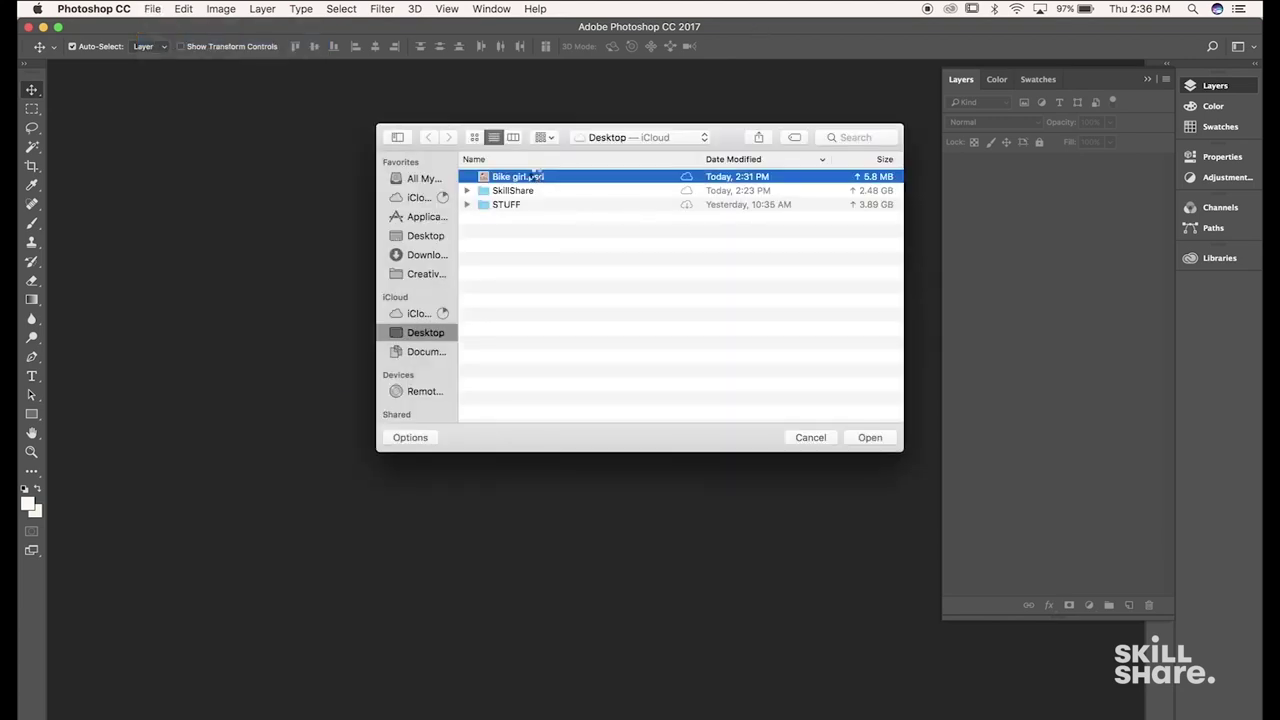
{"action": "double_click", "coordinate": [538, 177]}
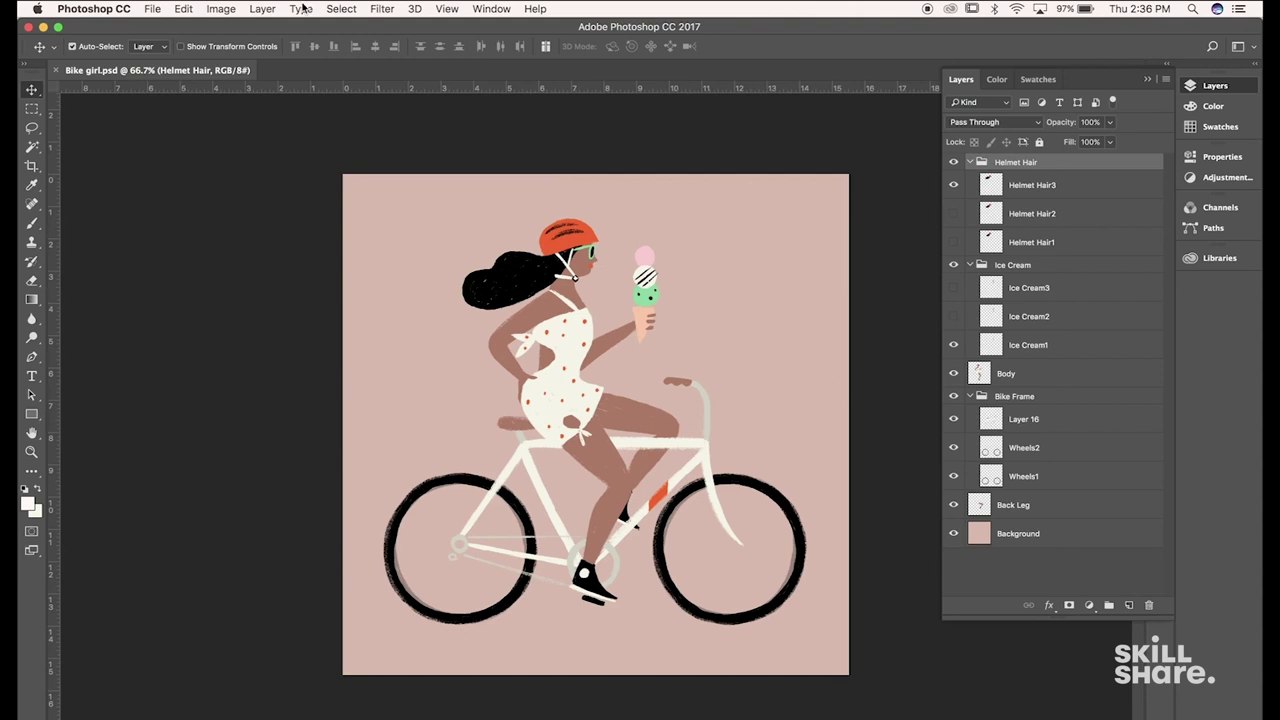
Show the Timeline panel and create a frame animation with the current image as frame 1.
{"action": "left_click", "coordinate": [487, 9]}
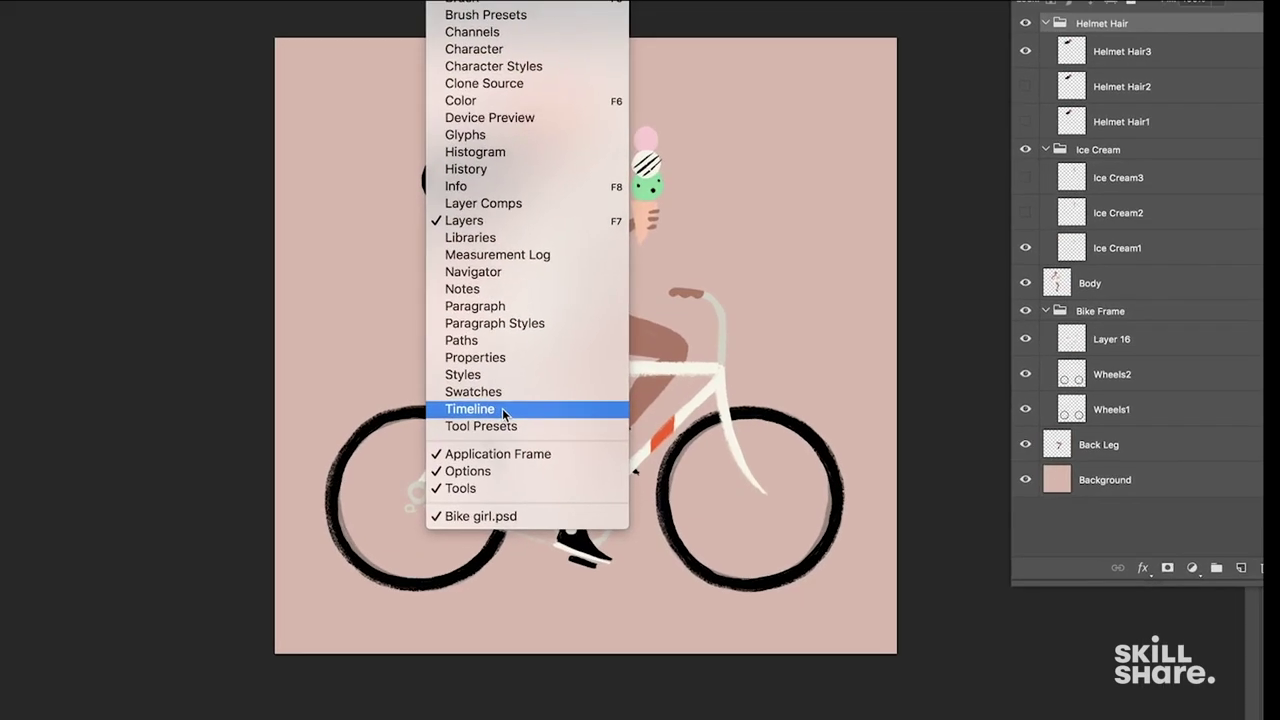
{"action": "left_click", "coordinate": [529, 477]}
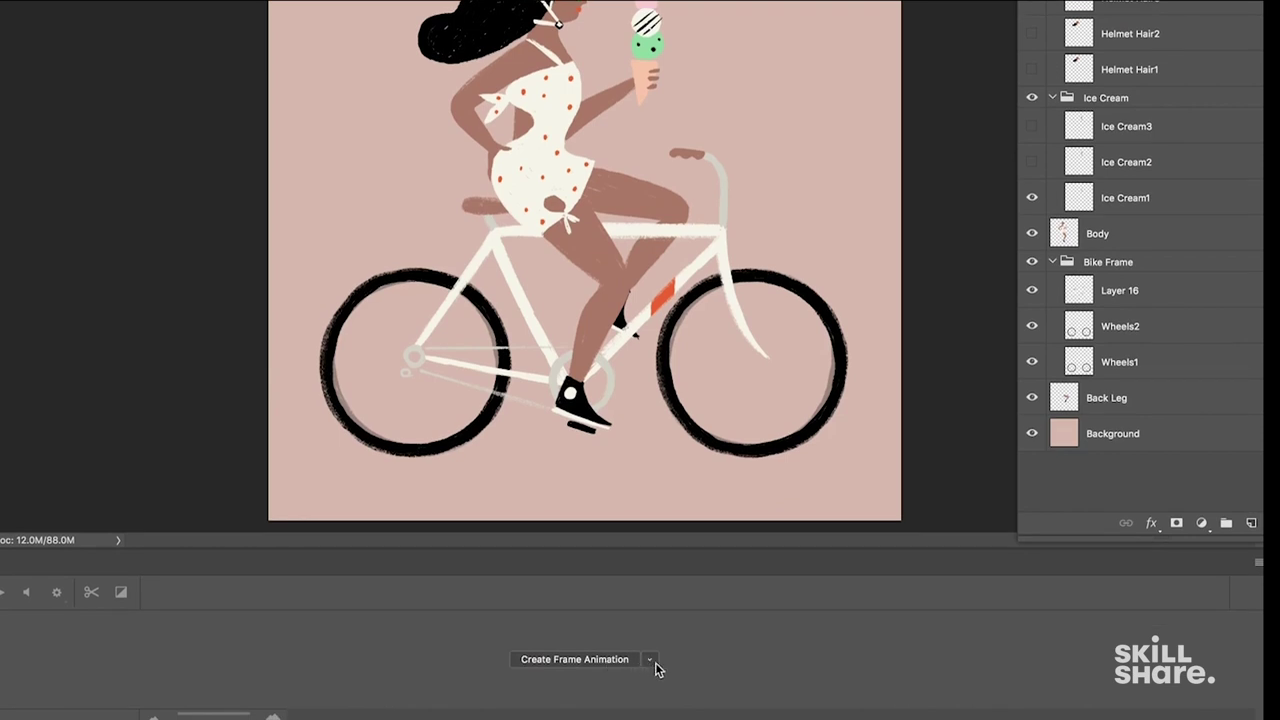
{"action": "left_click", "coordinate": [651, 662]}
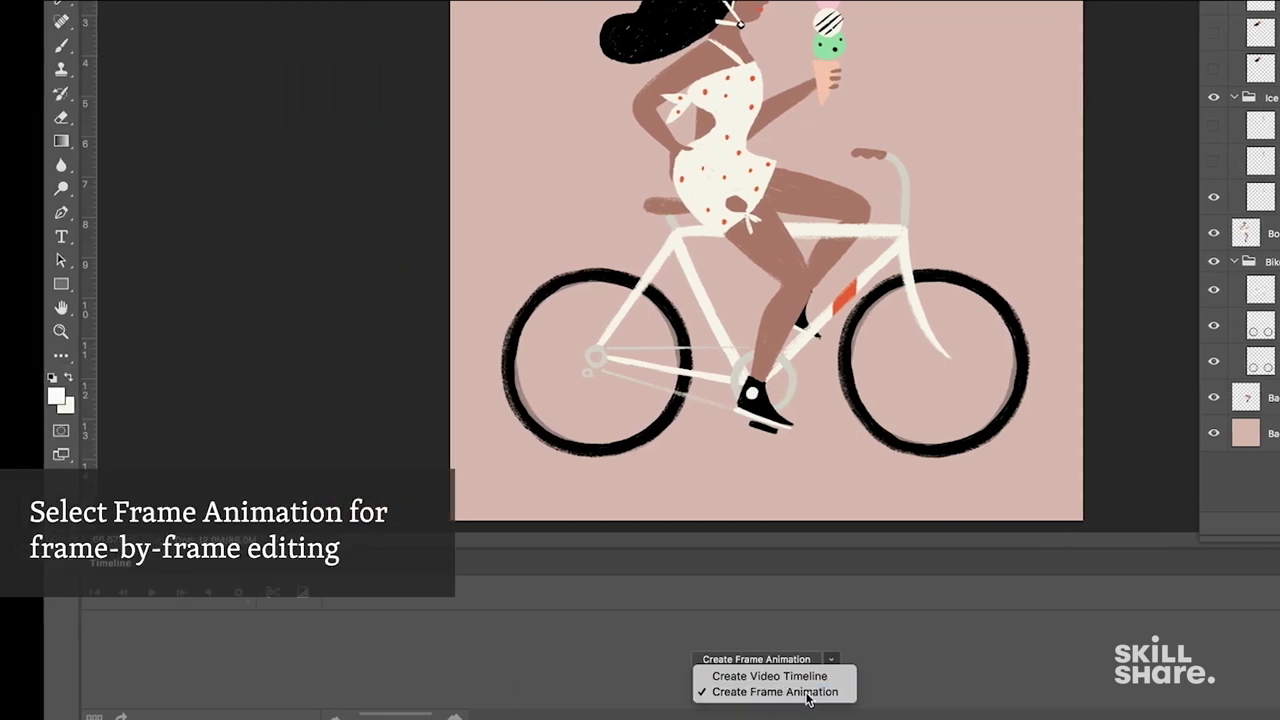
{"action": "left_click", "coordinate": [693, 693]}
{"action": "left_click", "coordinate": [917, 667]}
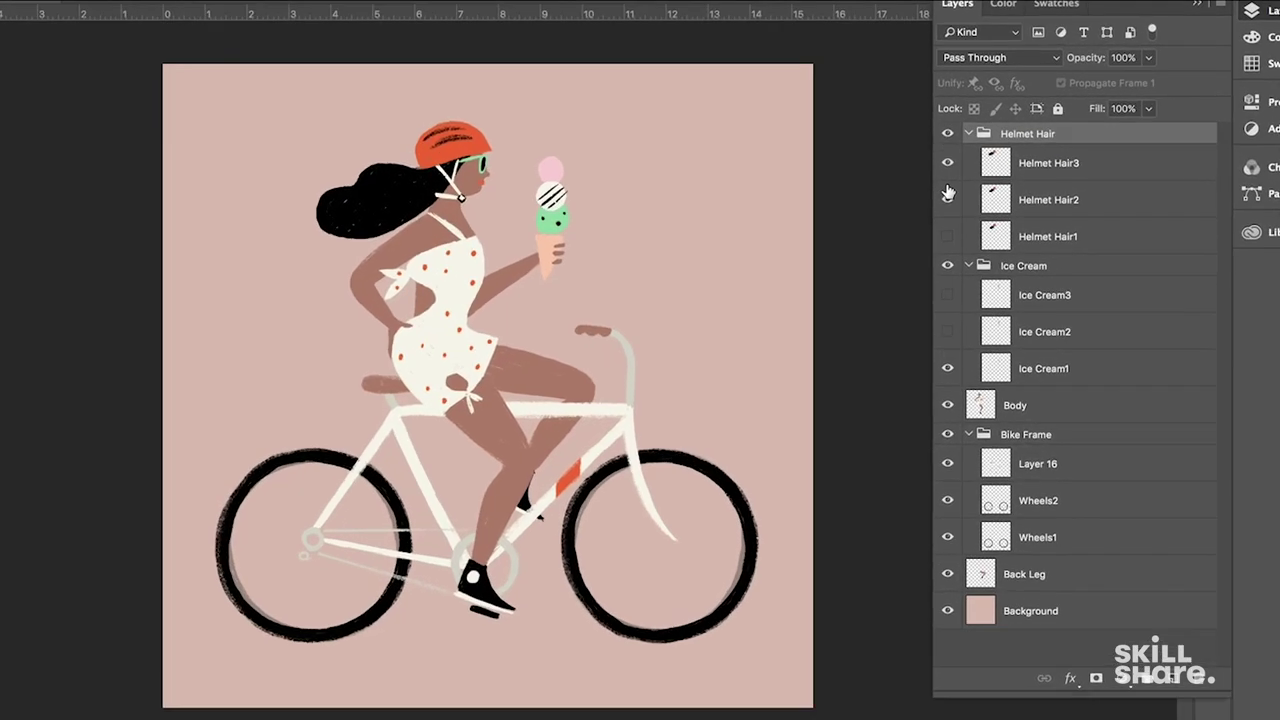
Hide Helmet Hair2, Helmet Hair3 and Wheels2 so frame 1 shows only Hair1 and Wheels1.
{"action": "left_click", "coordinate": [962, 210]}
{"action": "left_click", "coordinate": [948, 163]}
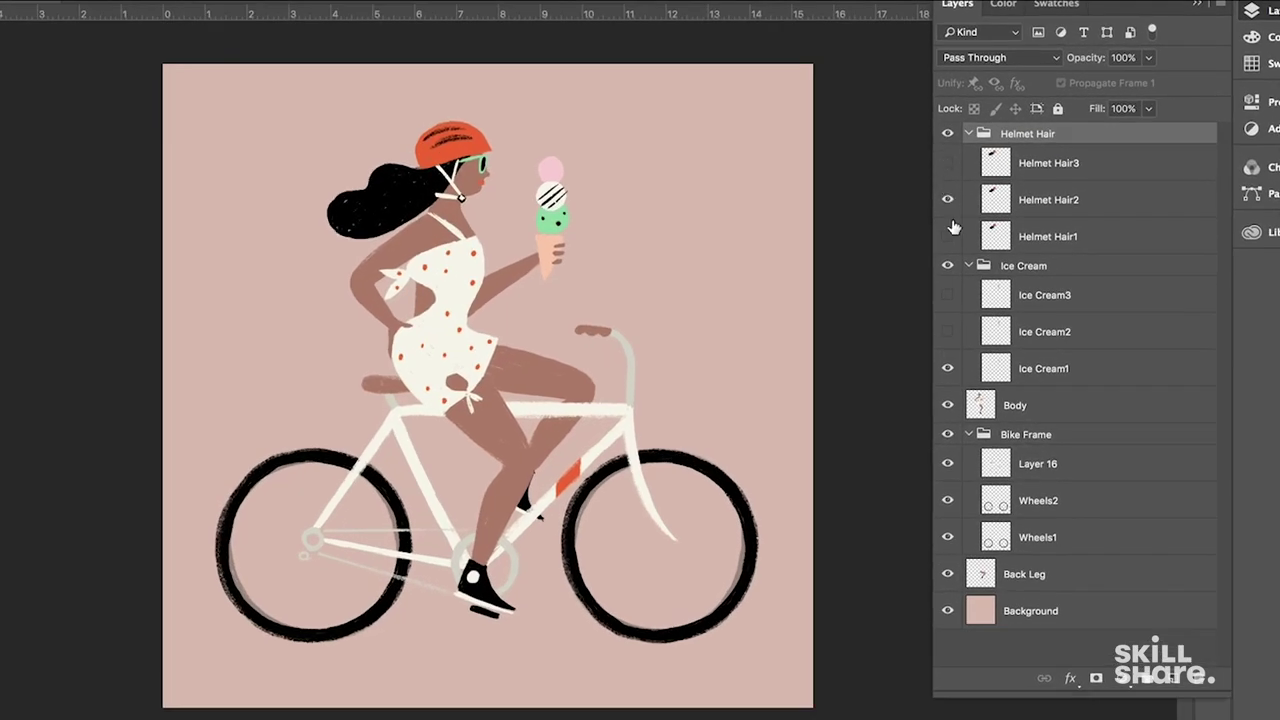
{"action": "left_click", "coordinate": [948, 200]}
{"action": "left_click", "coordinate": [948, 236]}
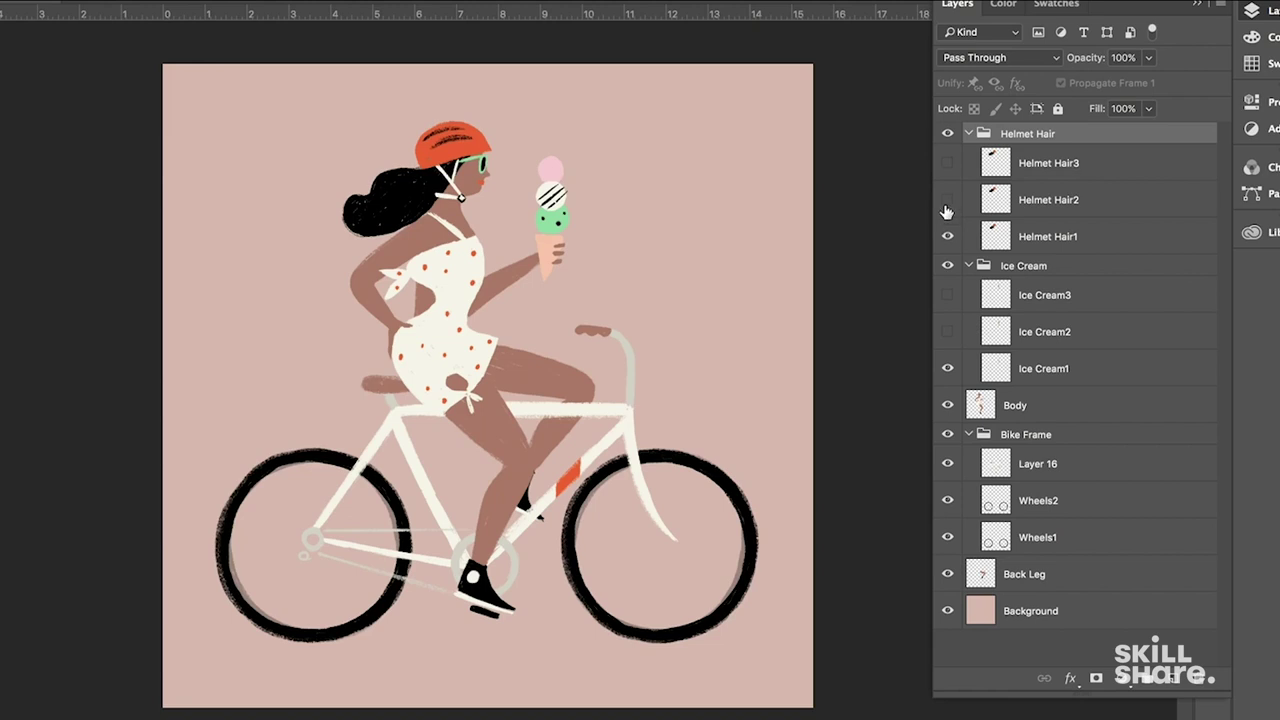
{"action": "left_click", "coordinate": [948, 200]}
{"action": "left_click", "coordinate": [948, 163]}
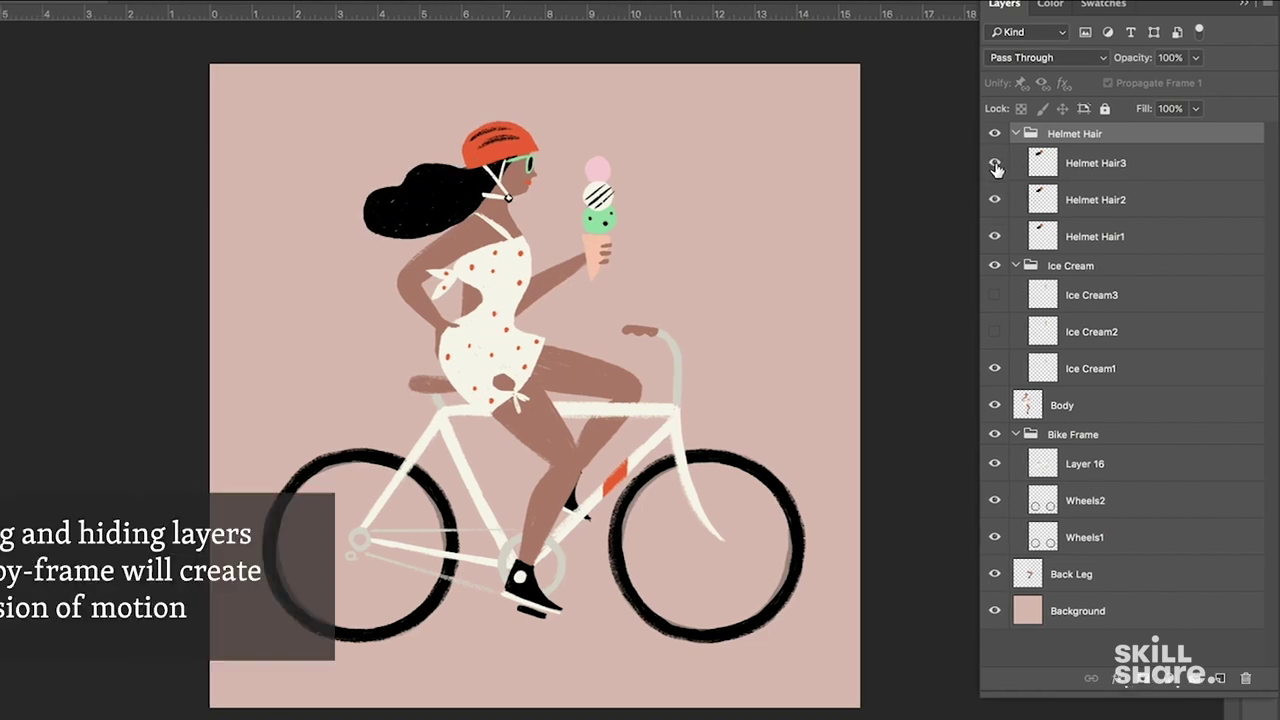
{"action": "left_click", "coordinate": [948, 163]}
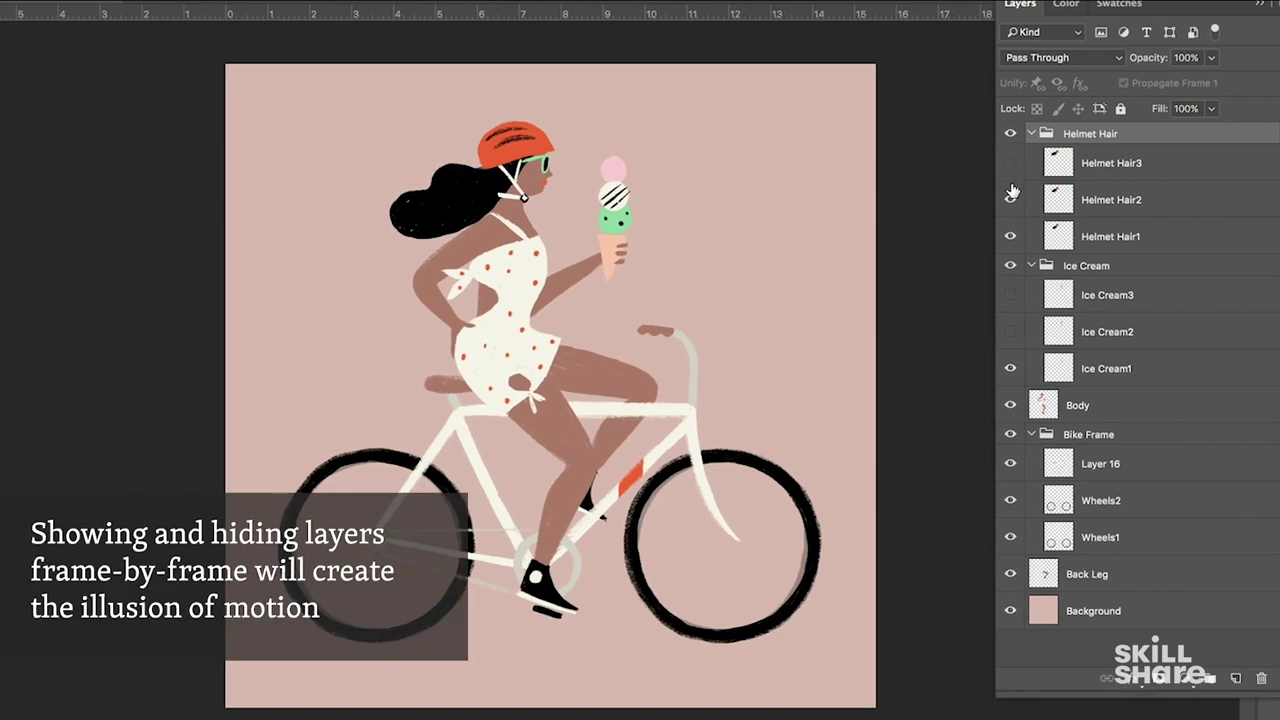
{"action": "left_click", "coordinate": [1010, 199]}
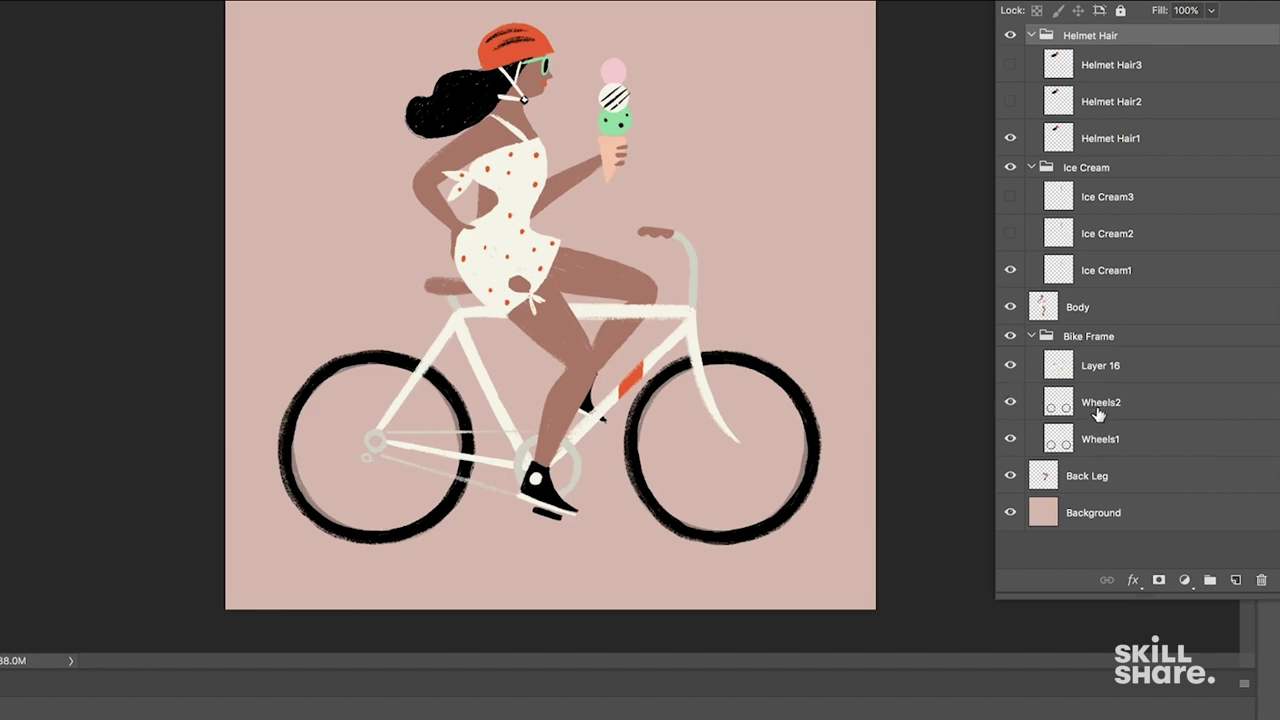
{"action": "left_click", "coordinate": [1010, 404]}
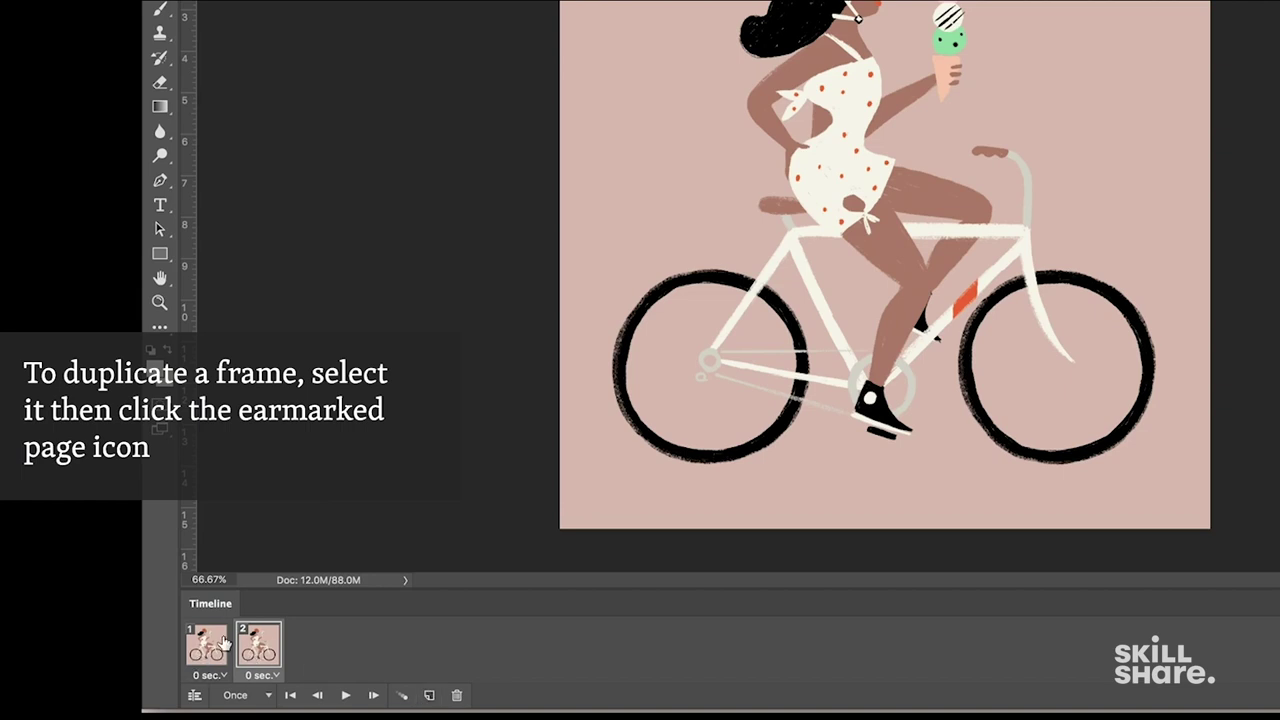
On frame 2, show Helmet Hair2, Ice Cream2 and Wheels2 in place of the first versions.
{"action": "left_click", "coordinate": [212, 642]}
{"action": "left_click", "coordinate": [257, 645]}
{"action": "left_click", "coordinate": [212, 642]}
{"action": "left_click", "coordinate": [257, 645]}
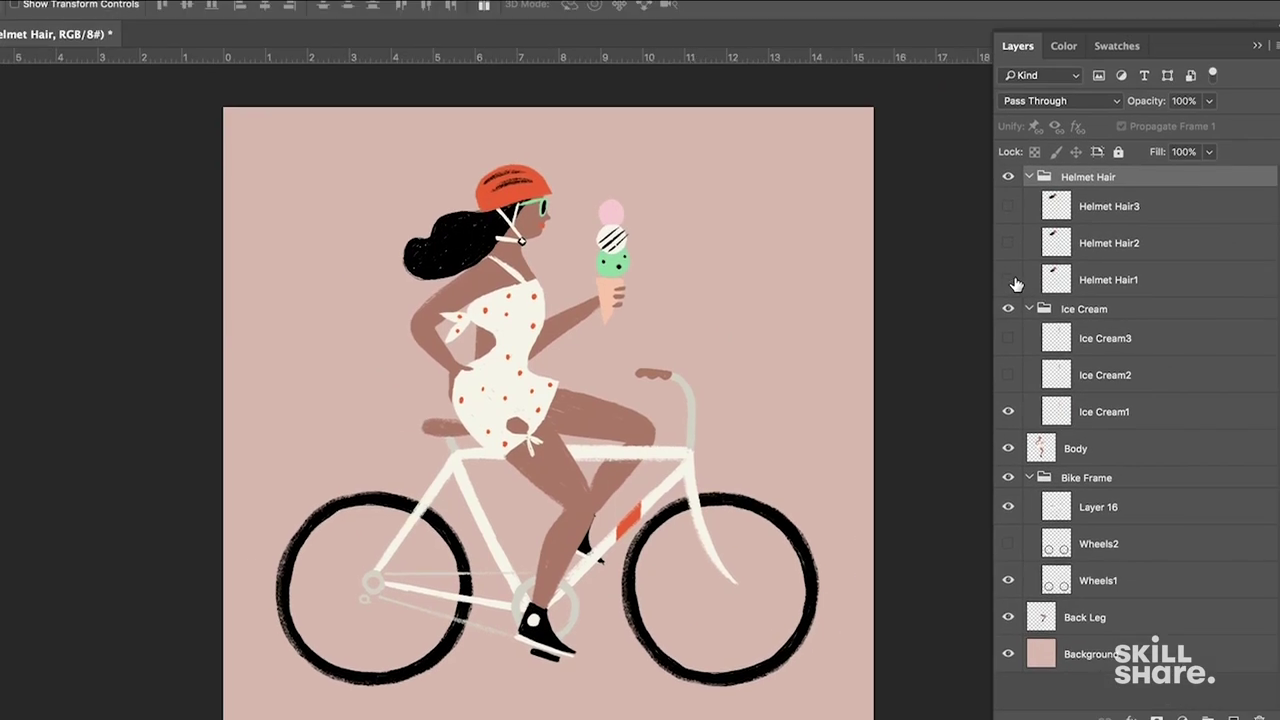
{"action": "left_click", "coordinate": [1008, 279]}
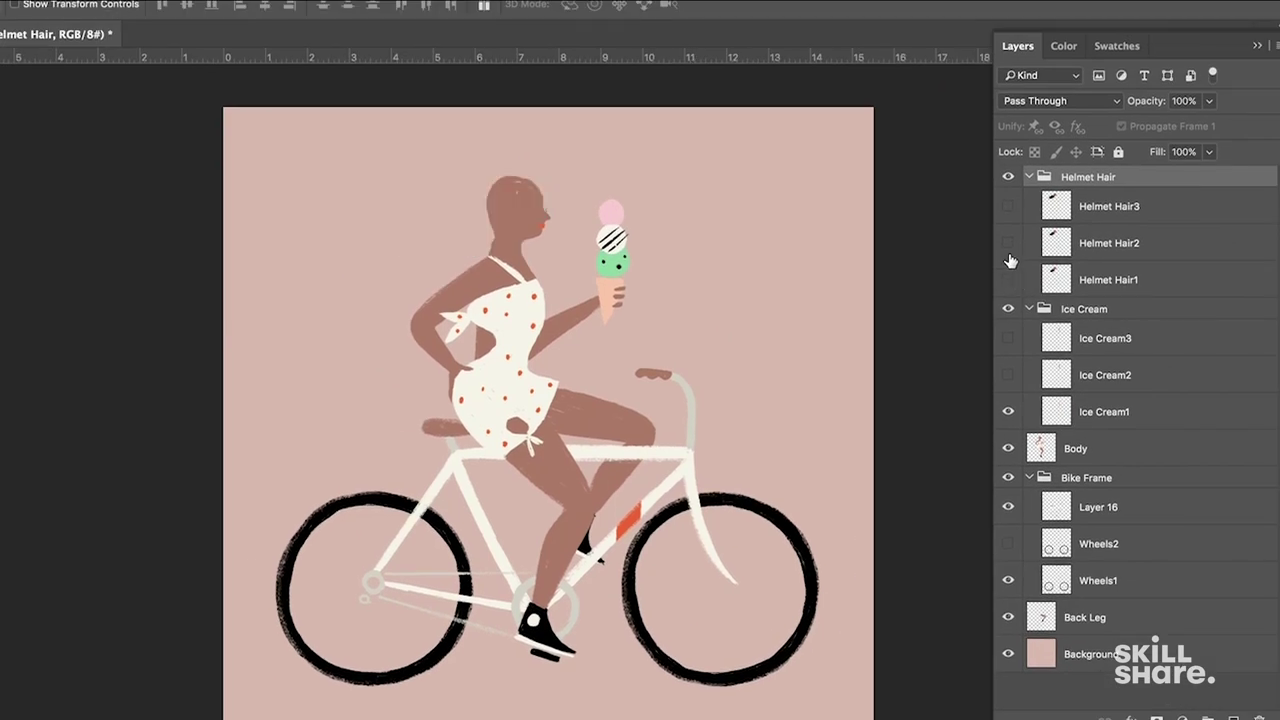
{"action": "left_click", "coordinate": [1009, 242]}
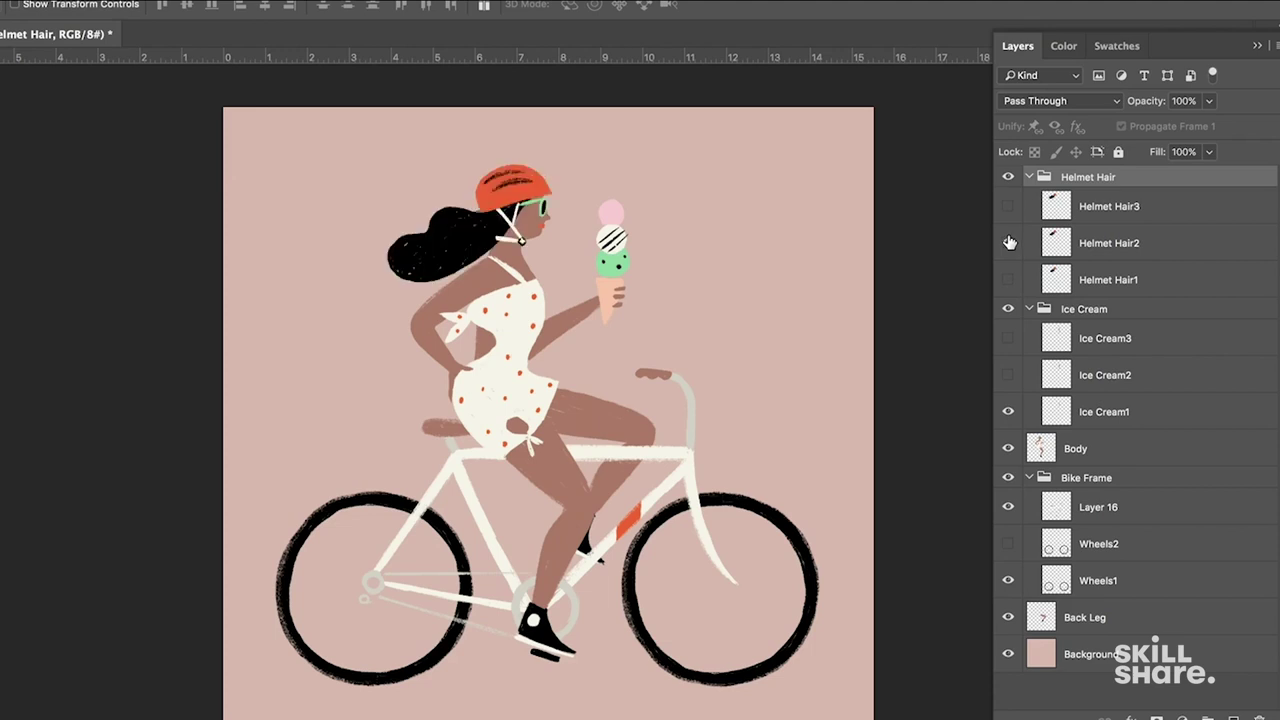
{"action": "left_click", "coordinate": [1006, 390]}
{"action": "left_click", "coordinate": [1008, 412]}
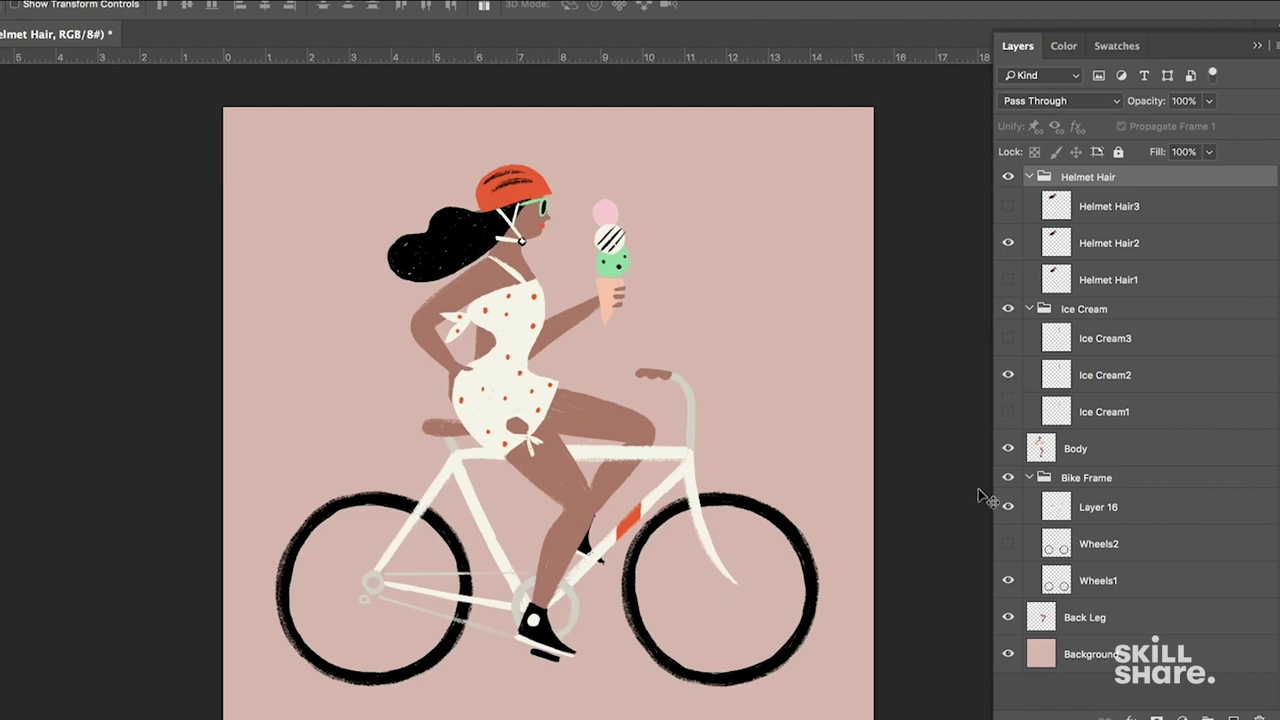
{"action": "left_click", "coordinate": [1010, 546]}
{"action": "left_click", "coordinate": [1013, 584]}
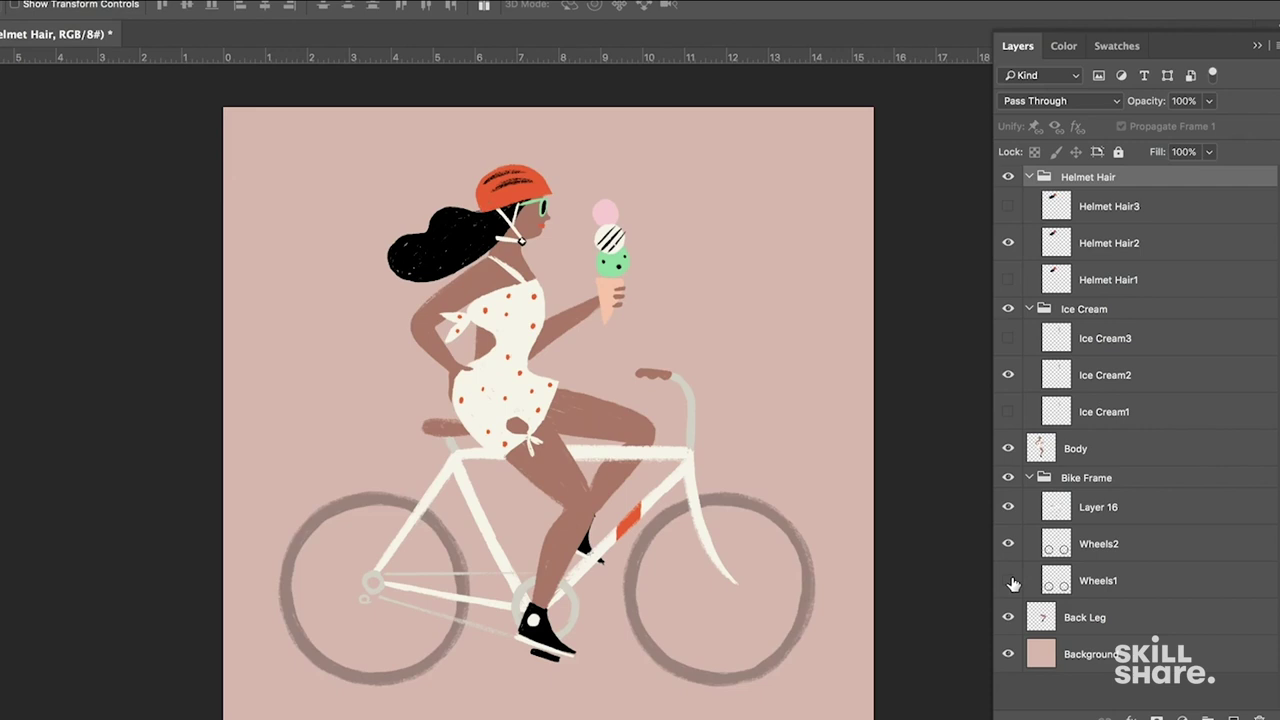
Raise the Wheels2 layer's opacity to 100%.
{"action": "left_click", "coordinate": [1135, 585]}
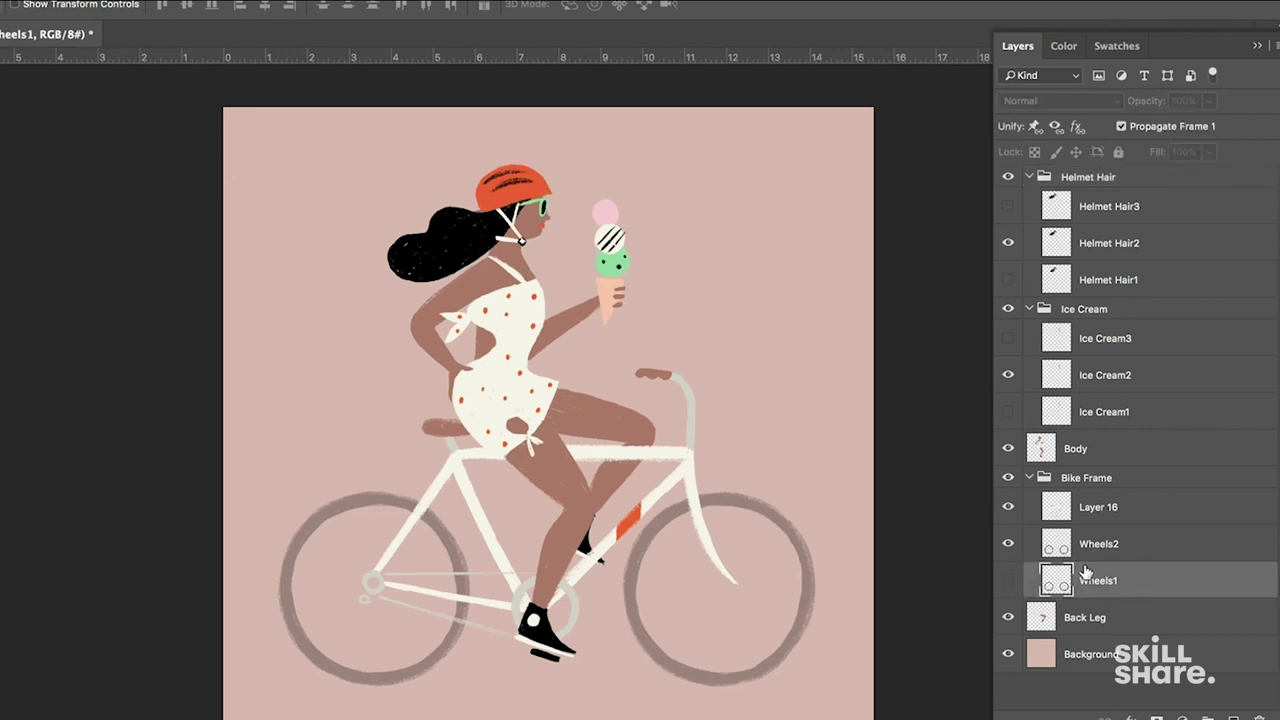
{"action": "left_click", "coordinate": [1115, 557]}
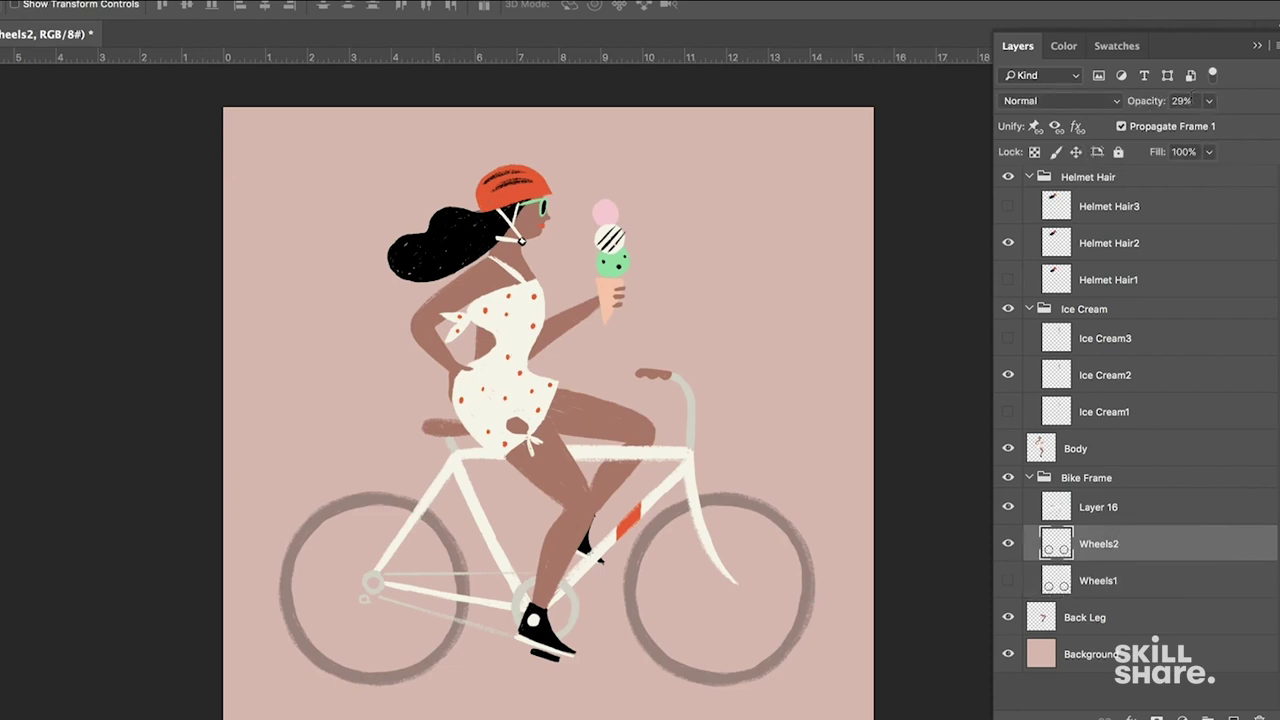
{"action": "left_click", "coordinate": [1211, 104]}
{"action": "left_click_drag", "start_coordinate": [1212, 124], "coordinate": [1272, 124]}
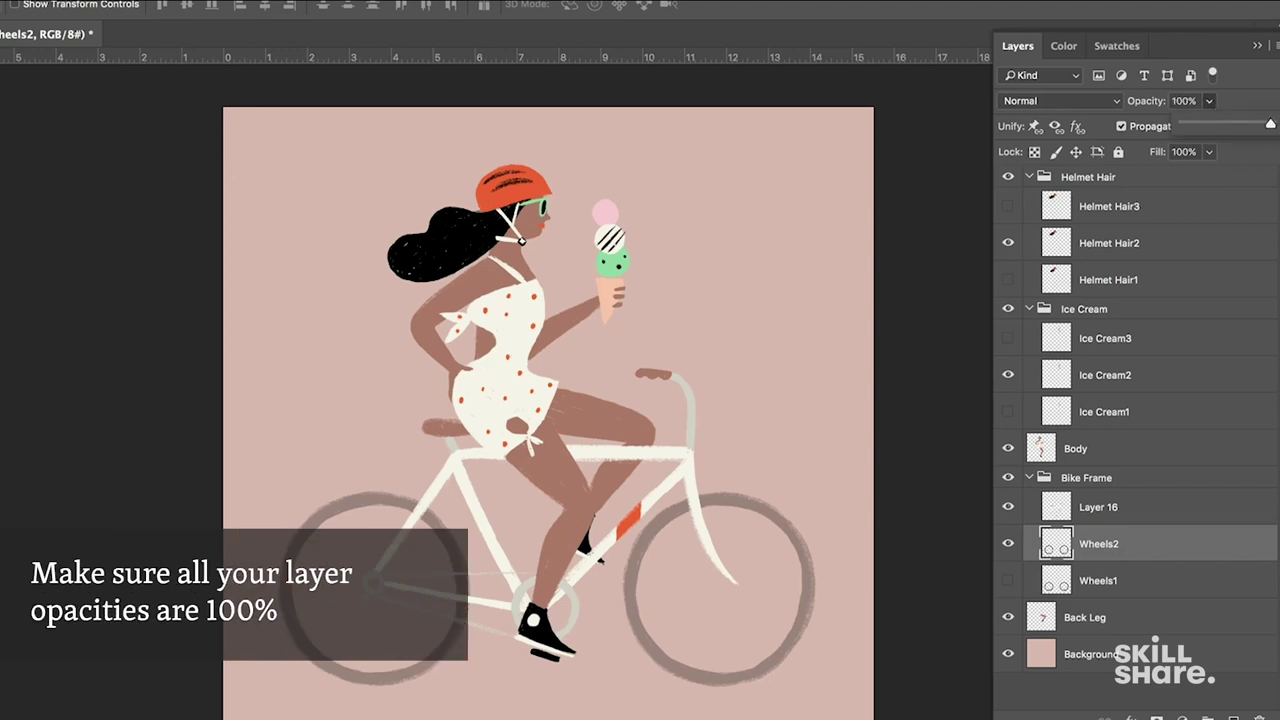
Duplicate frame 2 as frame 3 and switch its wheels back to Wheels1.
{"action": "left_click", "coordinate": [1196, 105]}
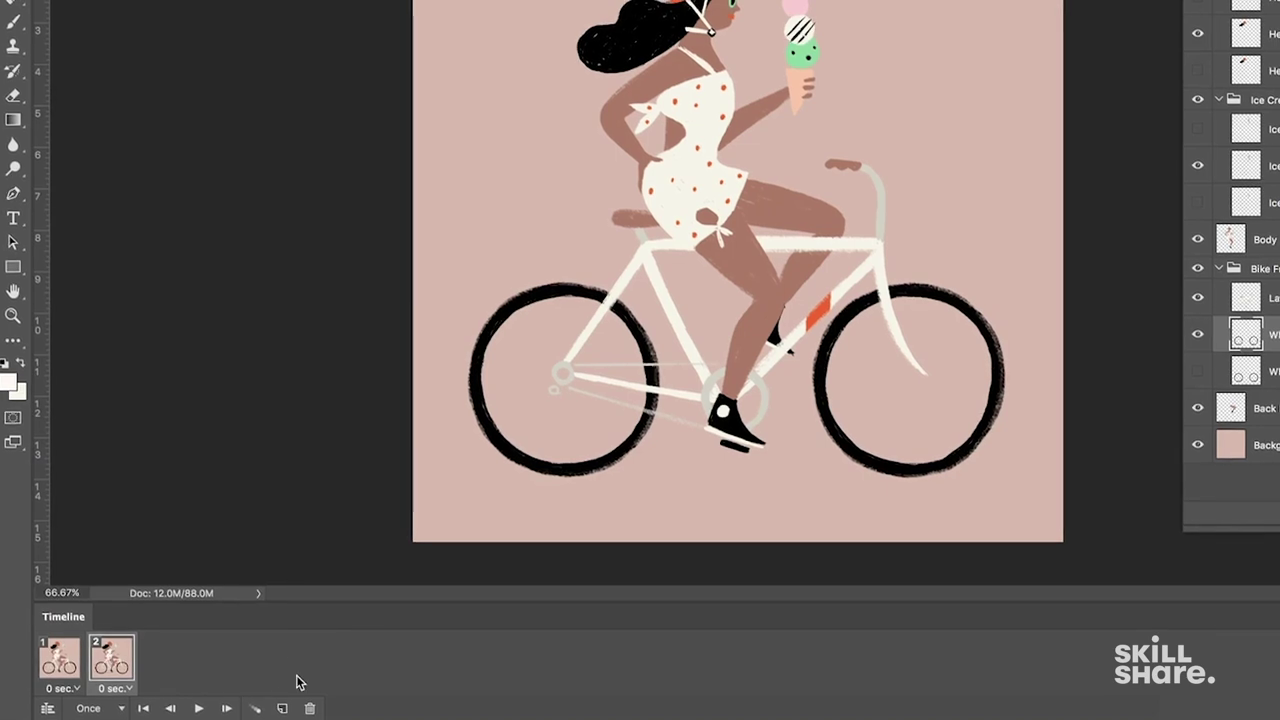
{"action": "left_click", "coordinate": [280, 709]}
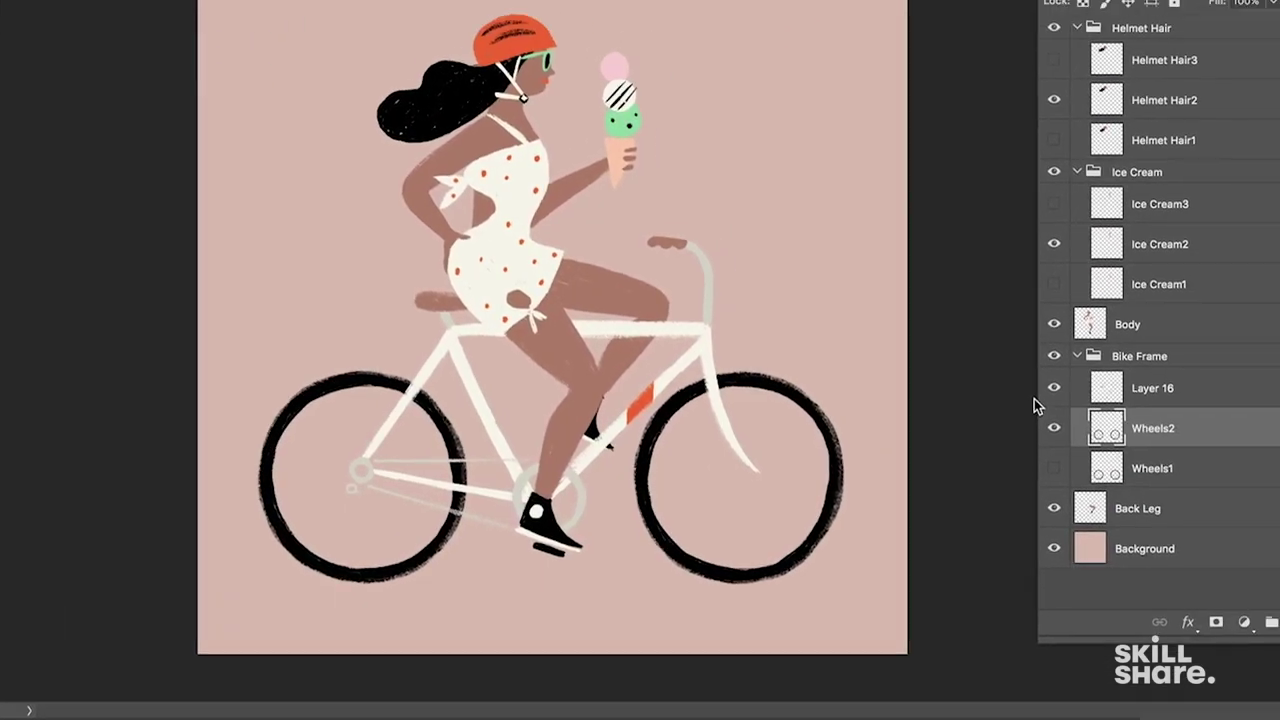
{"action": "left_click", "coordinate": [1037, 477]}
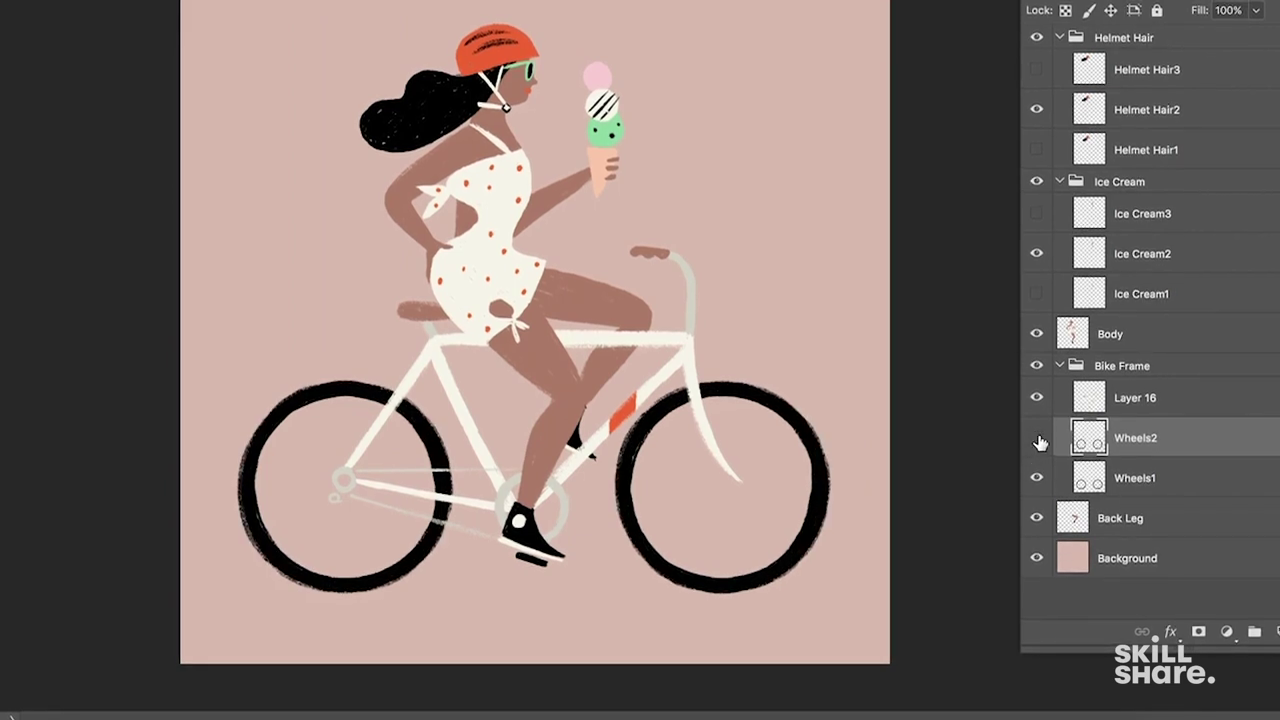
{"action": "left_click", "coordinate": [1038, 437]}
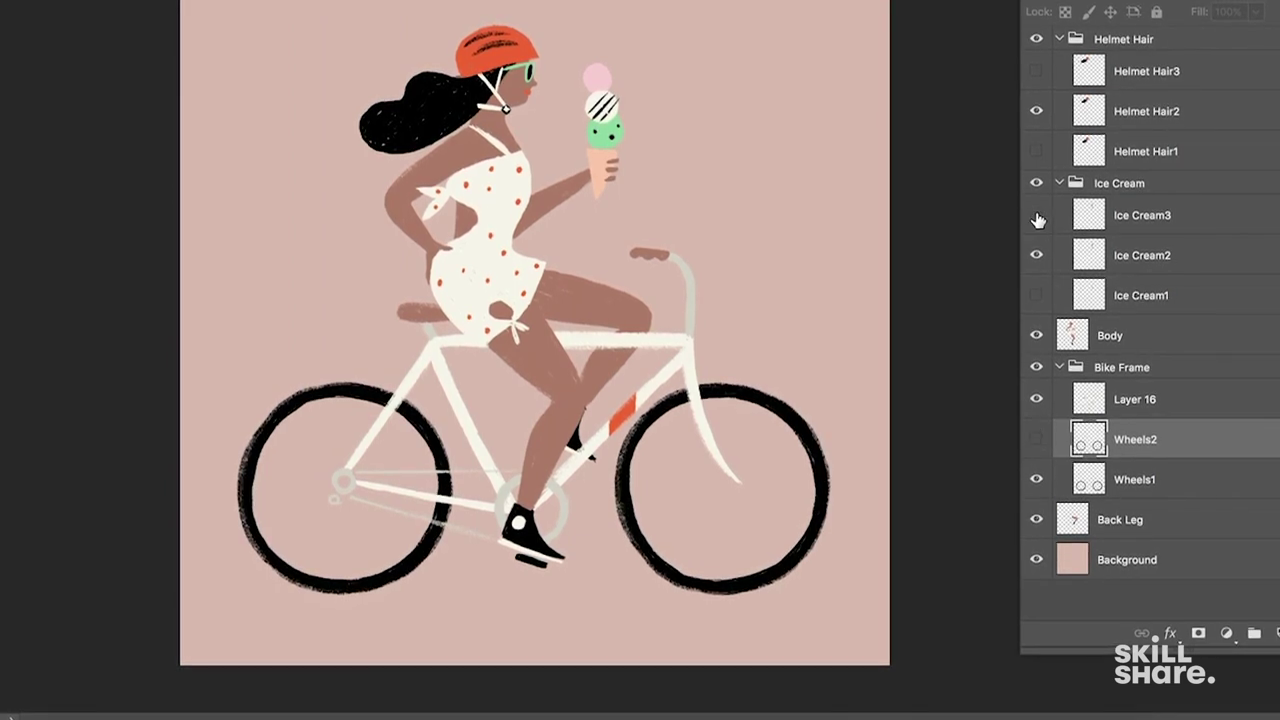
Show Ice Cream3 and Helmet Hair3 instead of the second versions, then review all three frames.
{"action": "left_click", "coordinate": [1037, 216]}
{"action": "left_click", "coordinate": [1037, 256]}
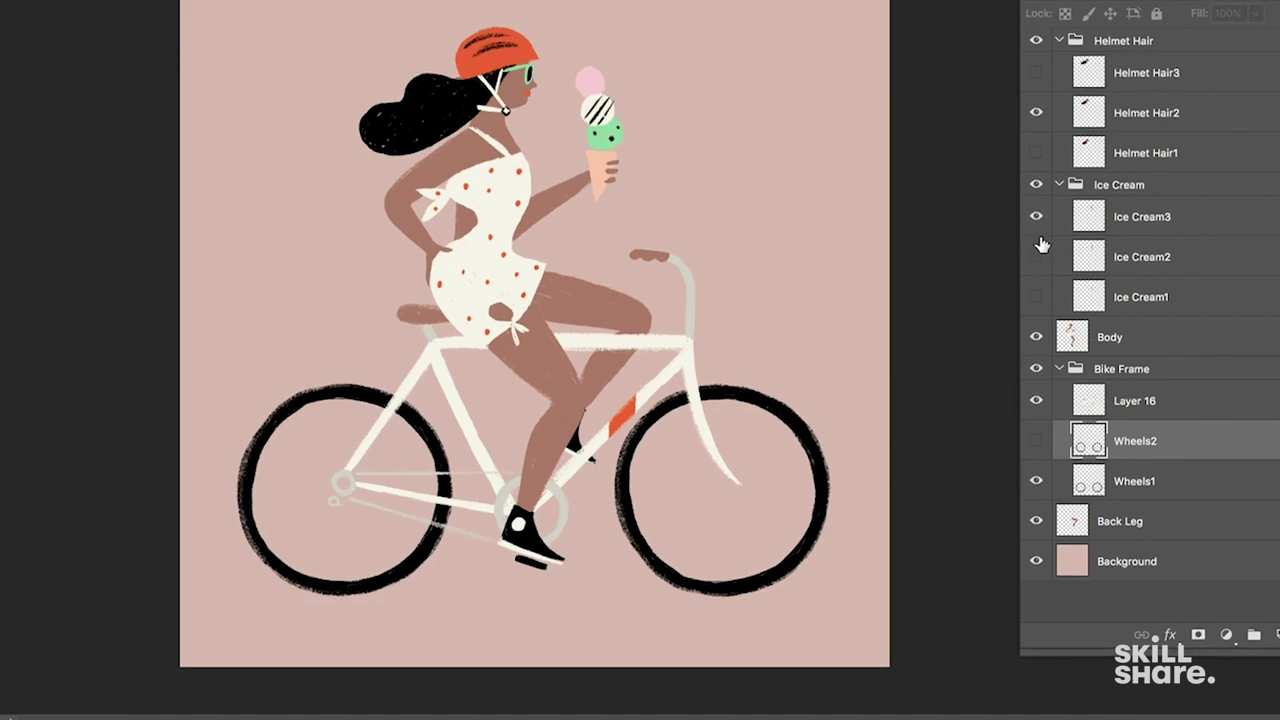
{"action": "left_click", "coordinate": [1037, 73]}
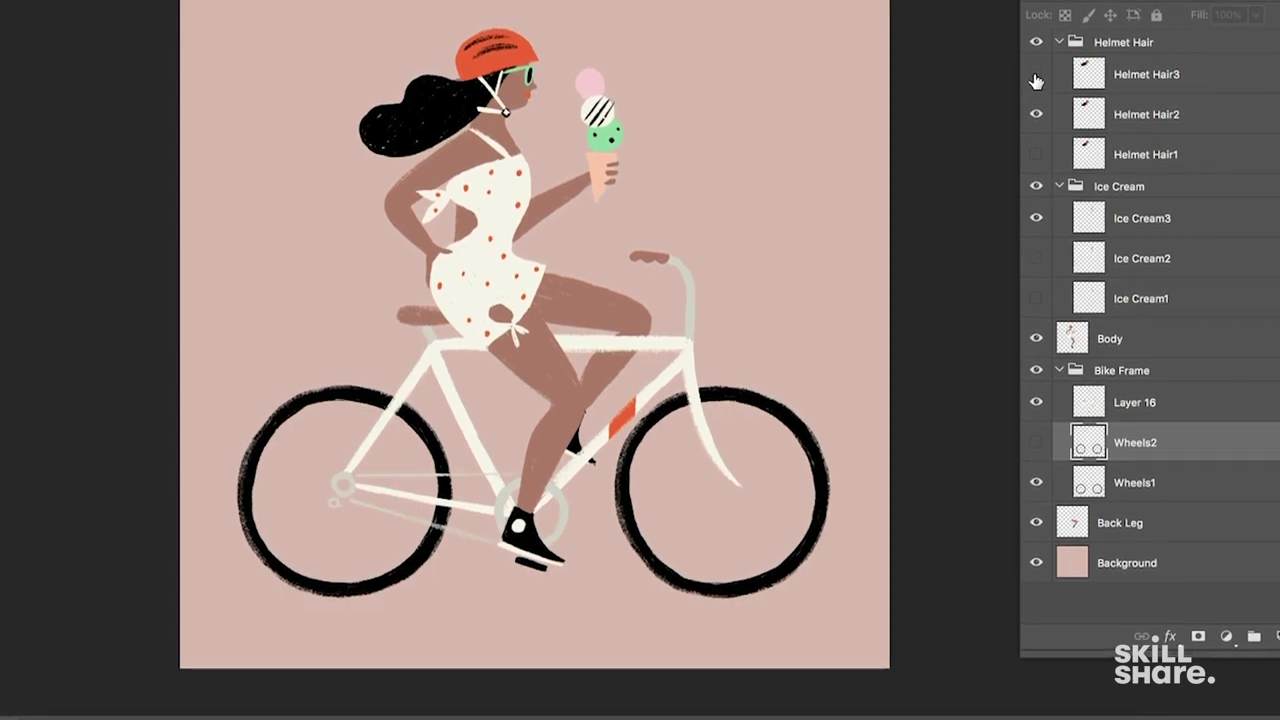
{"action": "left_click", "coordinate": [1037, 112]}
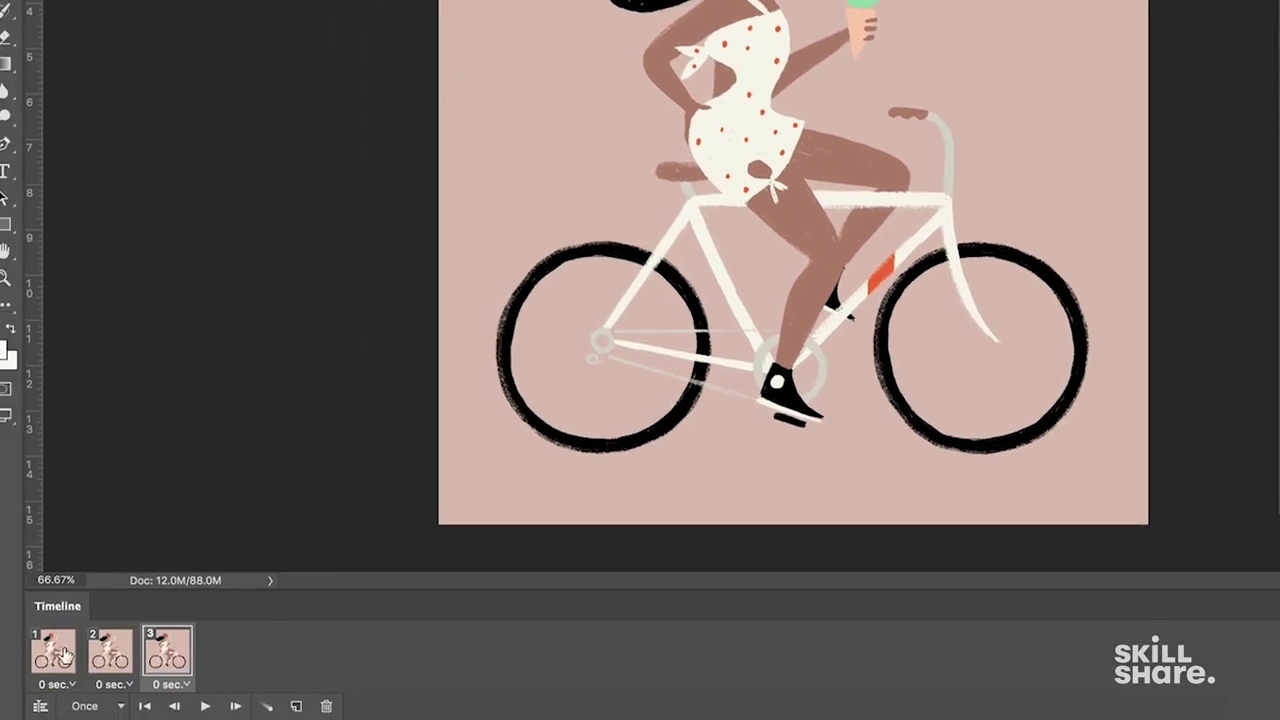
{"action": "left_click", "coordinate": [64, 655]}
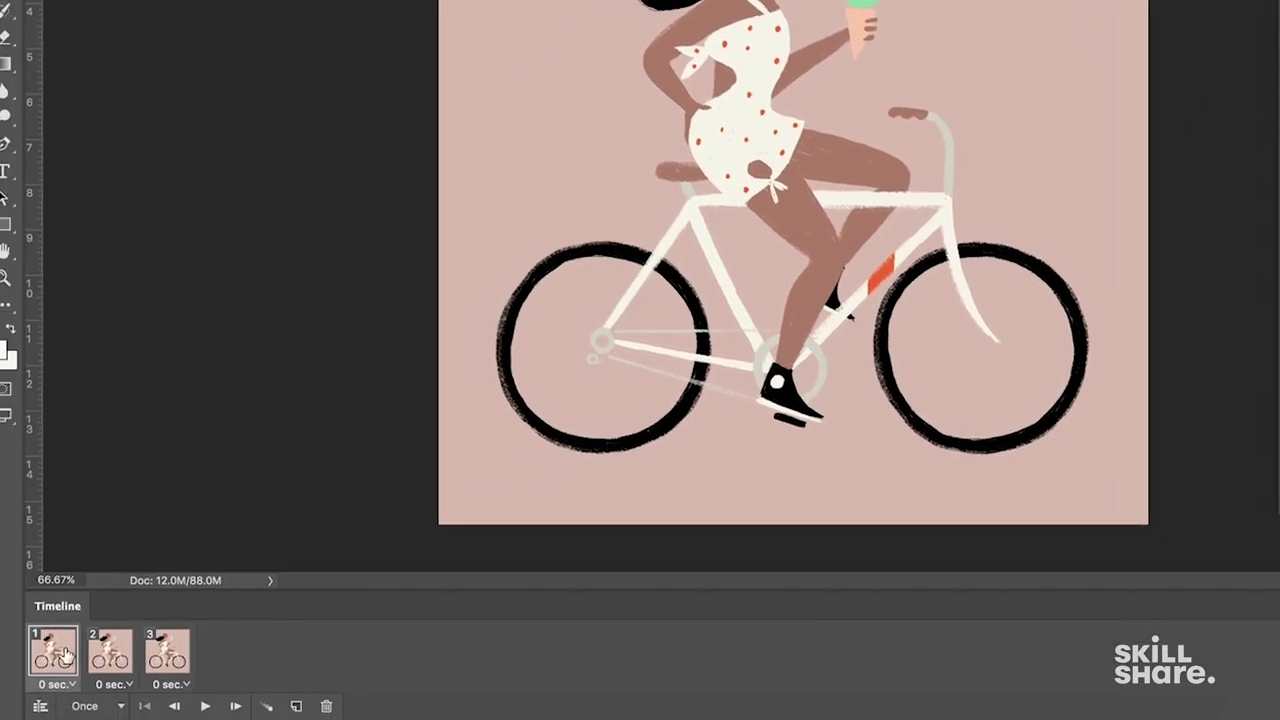
{"action": "left_click", "coordinate": [105, 652]}
{"action": "left_click", "coordinate": [172, 652]}
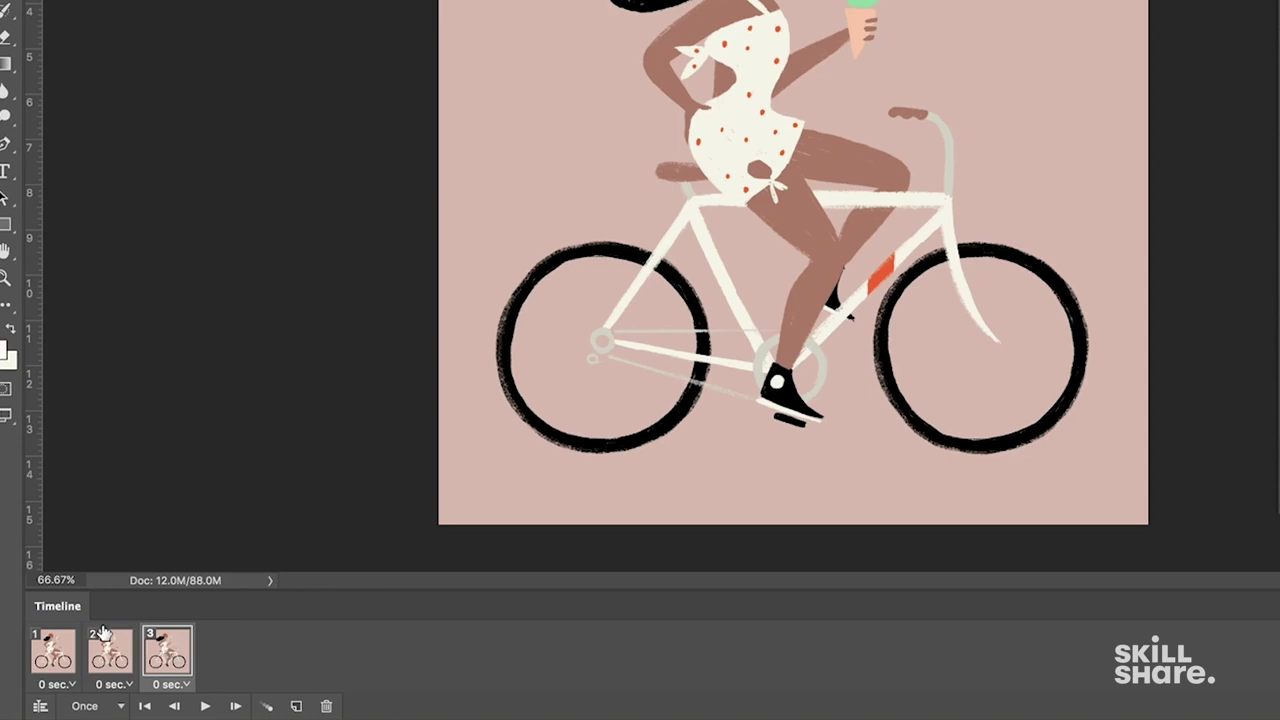
Set the timeline loop to Forever and play the three-frame preview from frame 1.
{"action": "left_click", "coordinate": [63, 655]}
{"action": "left_click", "coordinate": [100, 655]}
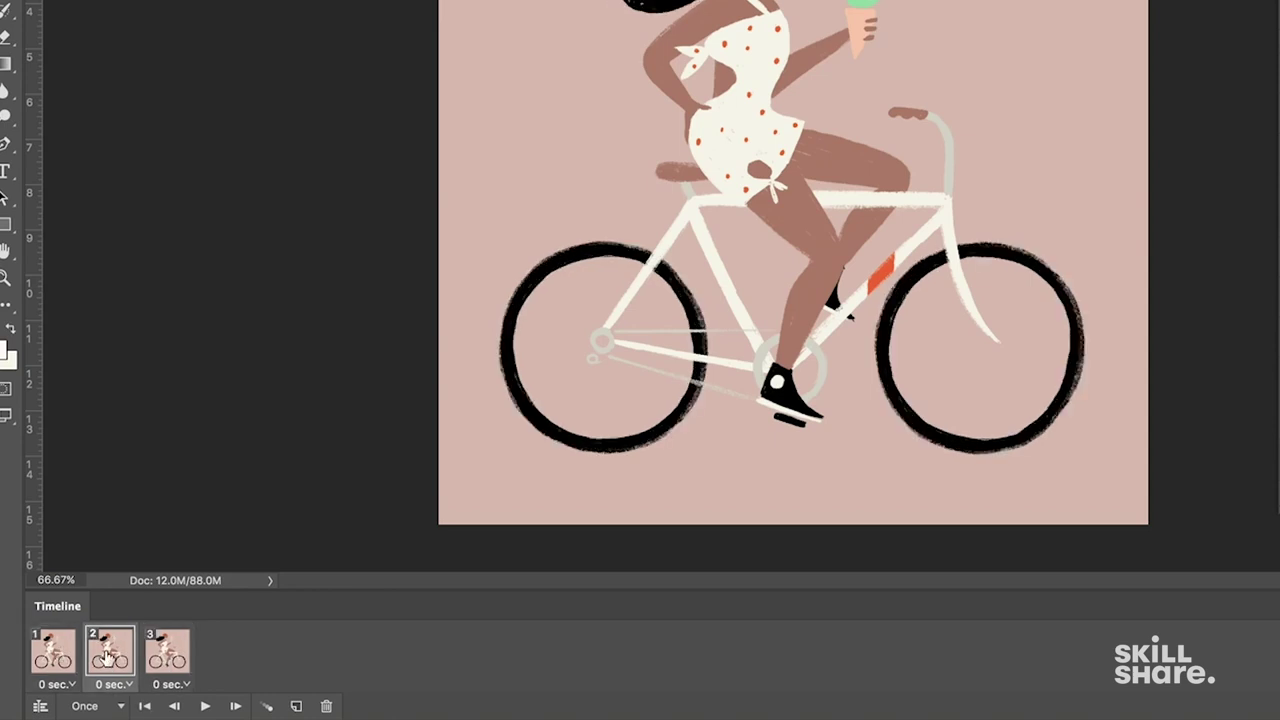
{"action": "left_click", "coordinate": [162, 656]}
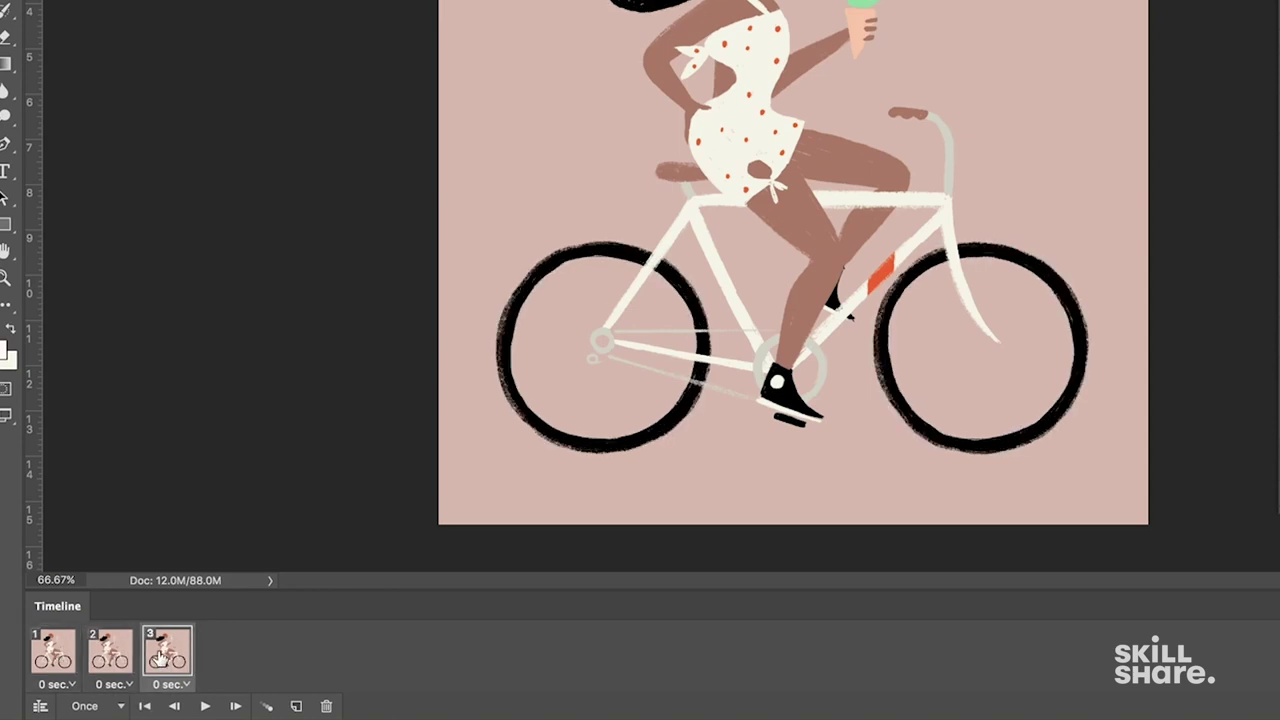
{"action": "left_click", "coordinate": [120, 708]}
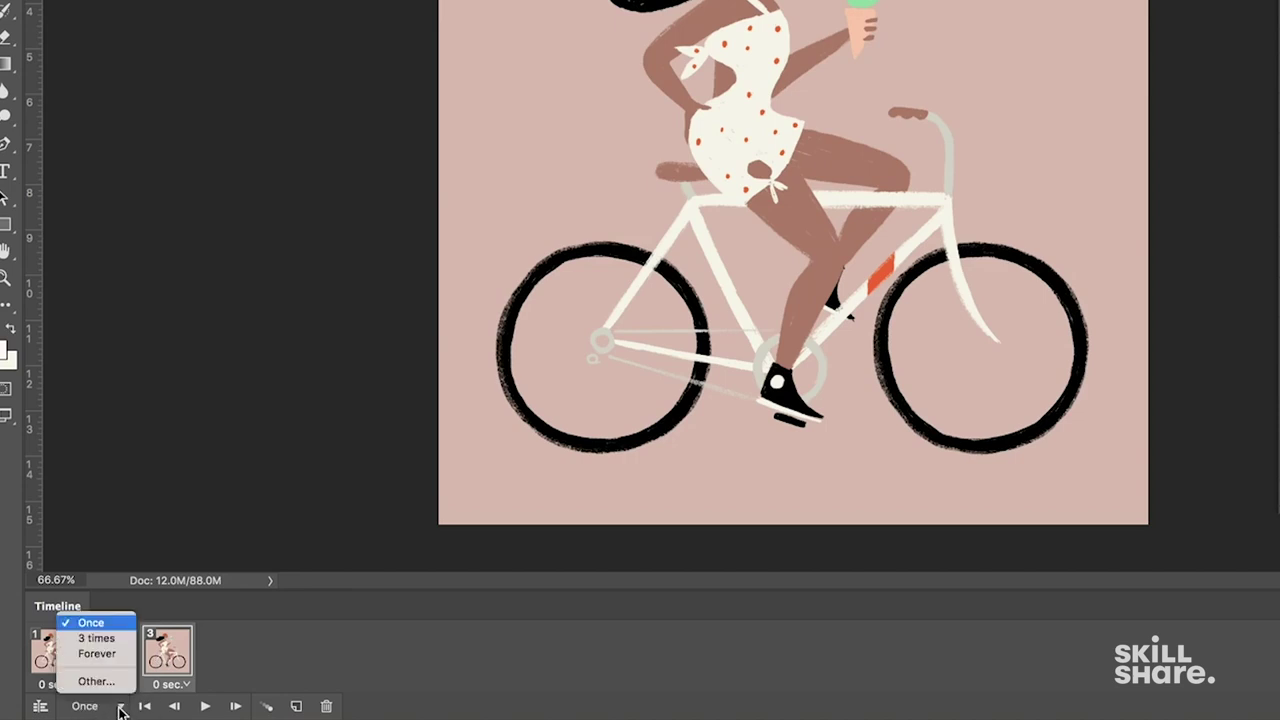
{"action": "left_click", "coordinate": [110, 656]}
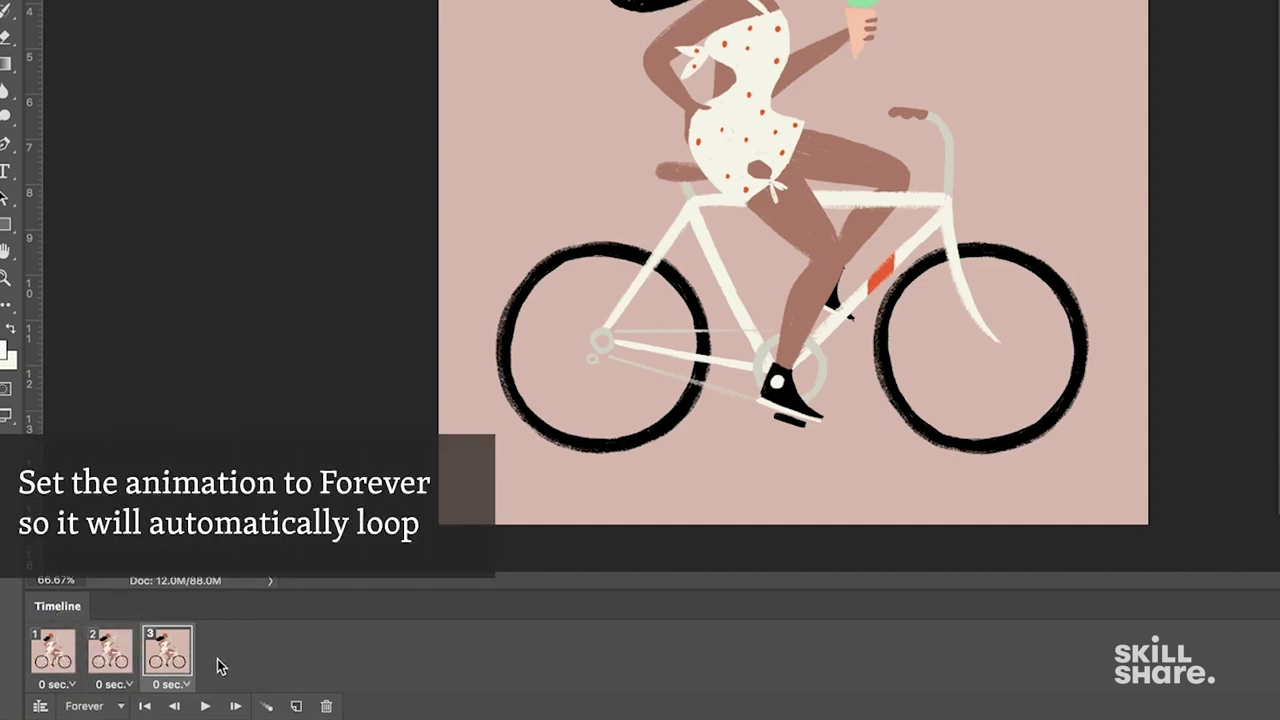
{"action": "left_click", "coordinate": [58, 652]}
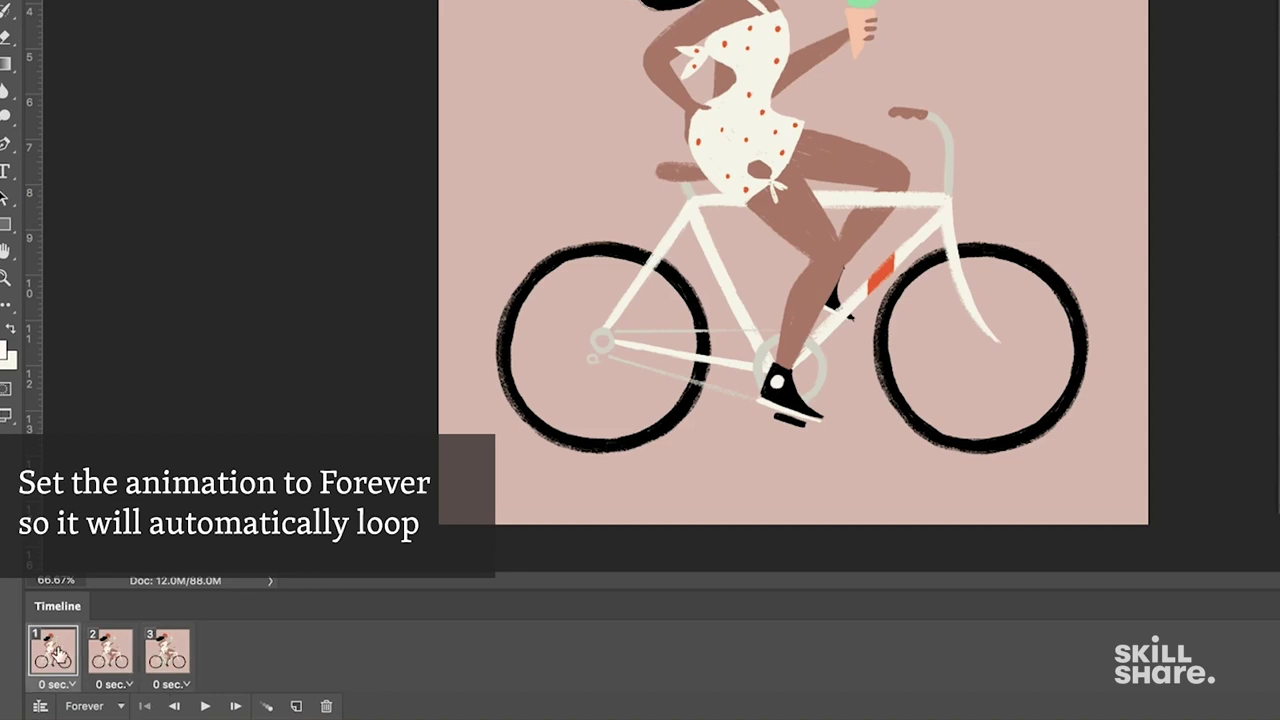
{"action": "key", "text": "space"}
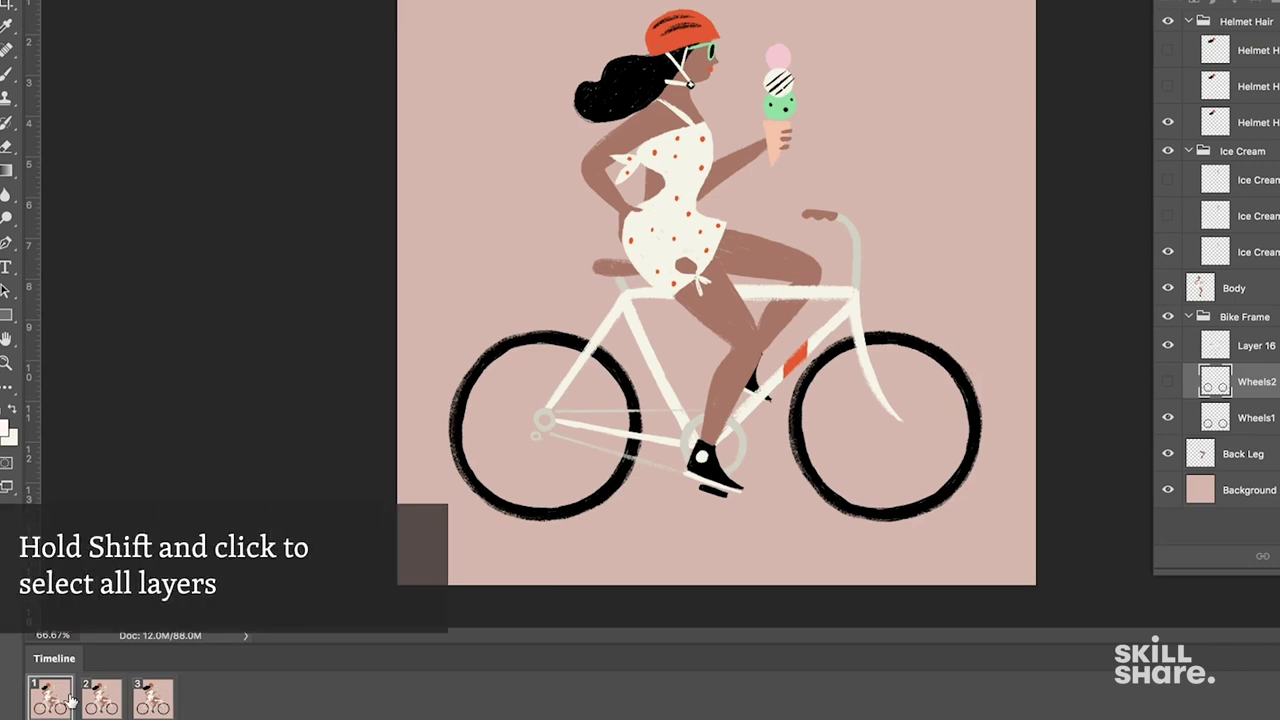
Give frames 1–3 a custom 0.15-second delay and play the animation.
{"action": "left_click", "coordinate": [152, 704], "text": "shift"}
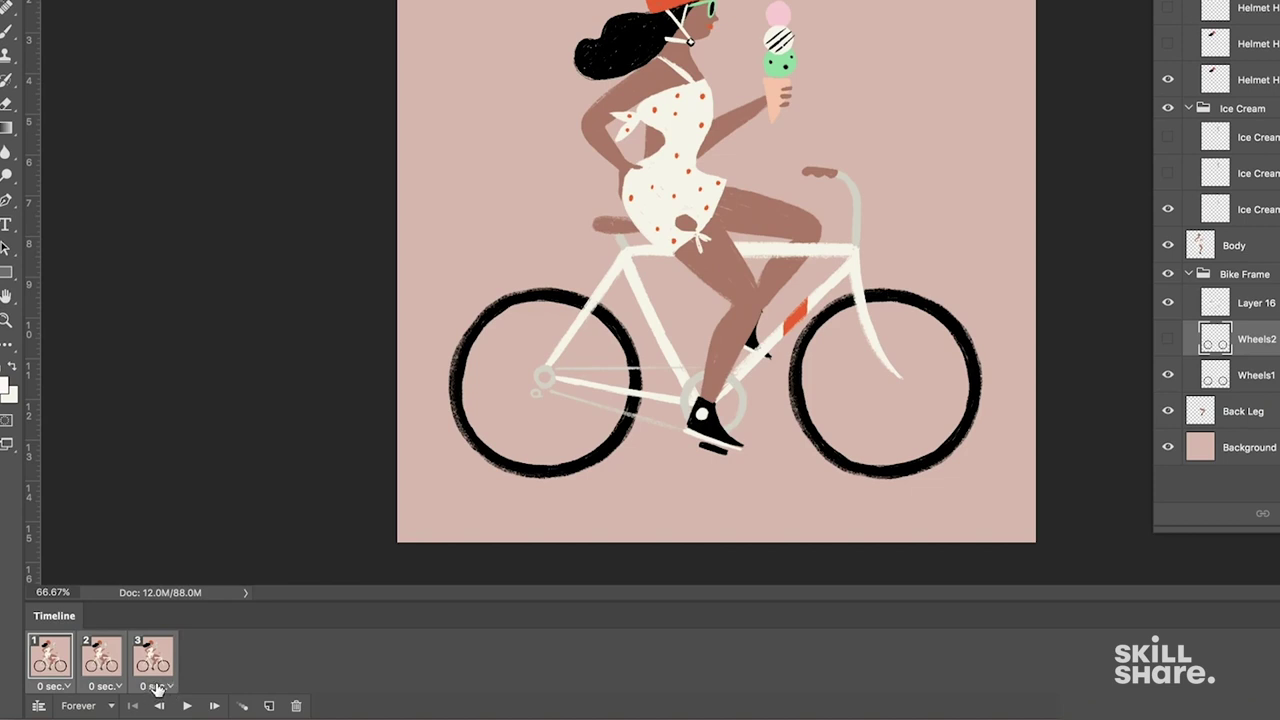
{"action": "left_click", "coordinate": [169, 687]}
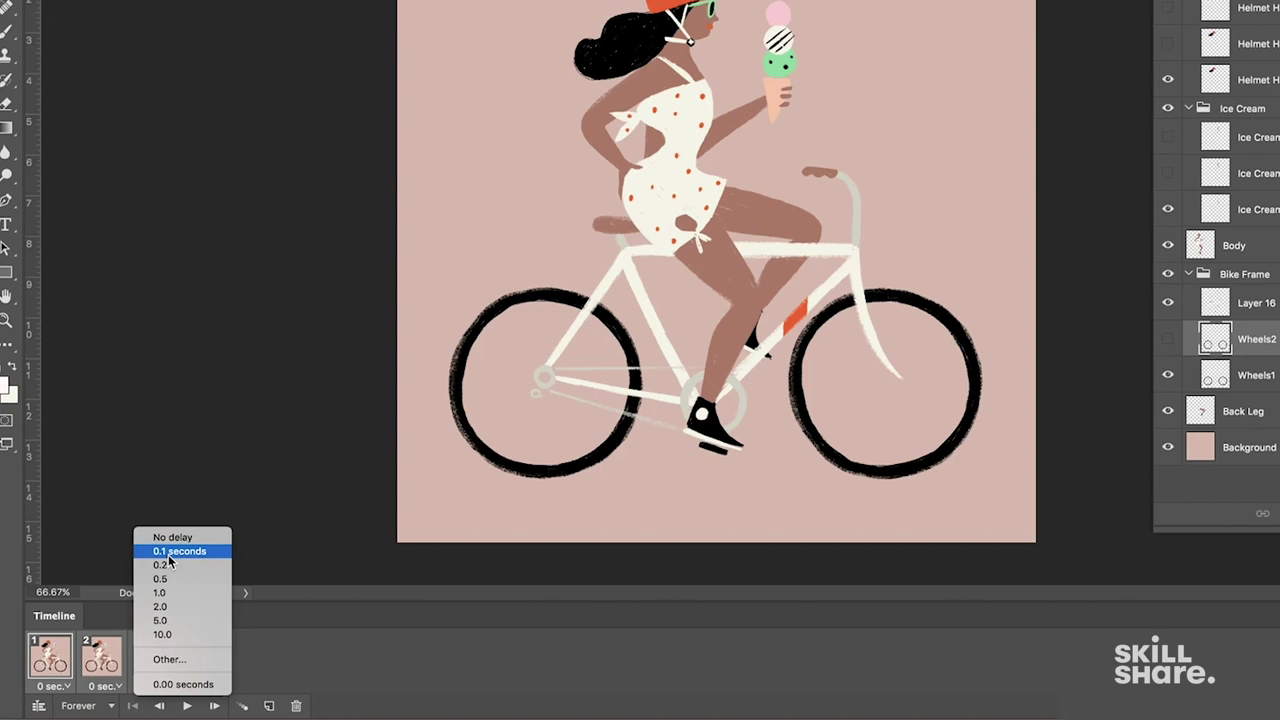
{"action": "left_click", "coordinate": [182, 660]}
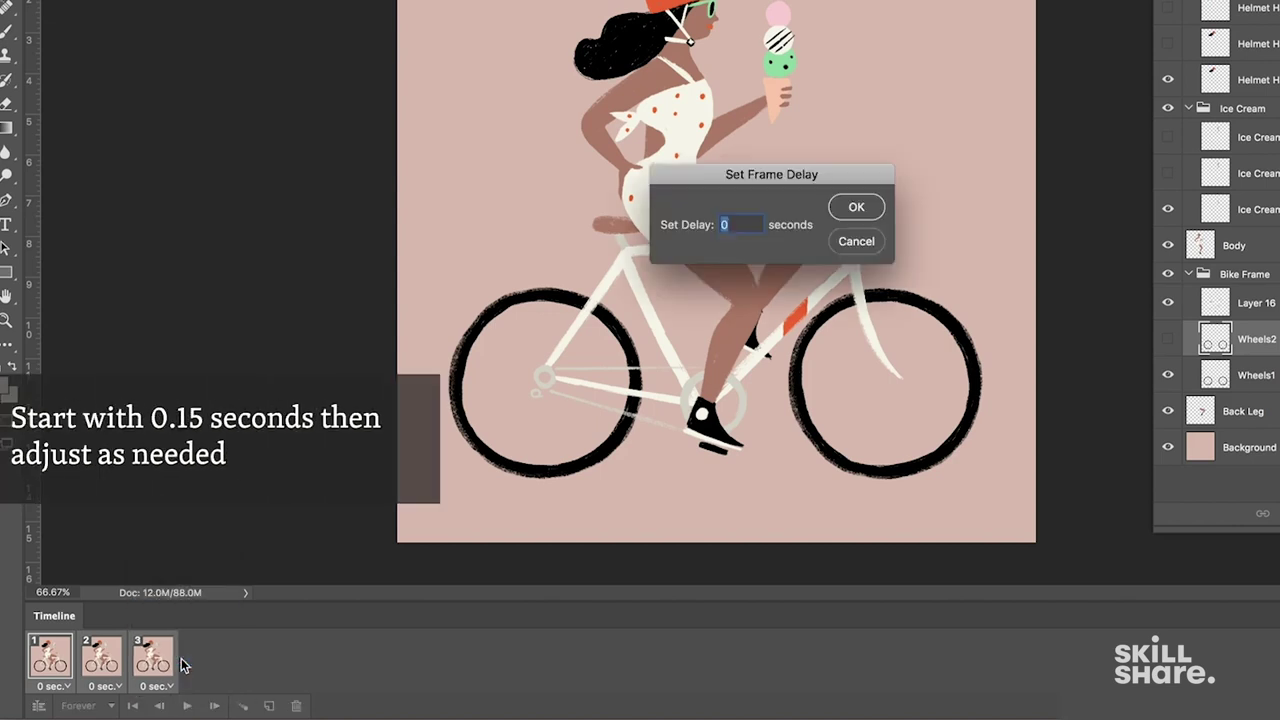
{"action": "key", "text": "BackSpace"}
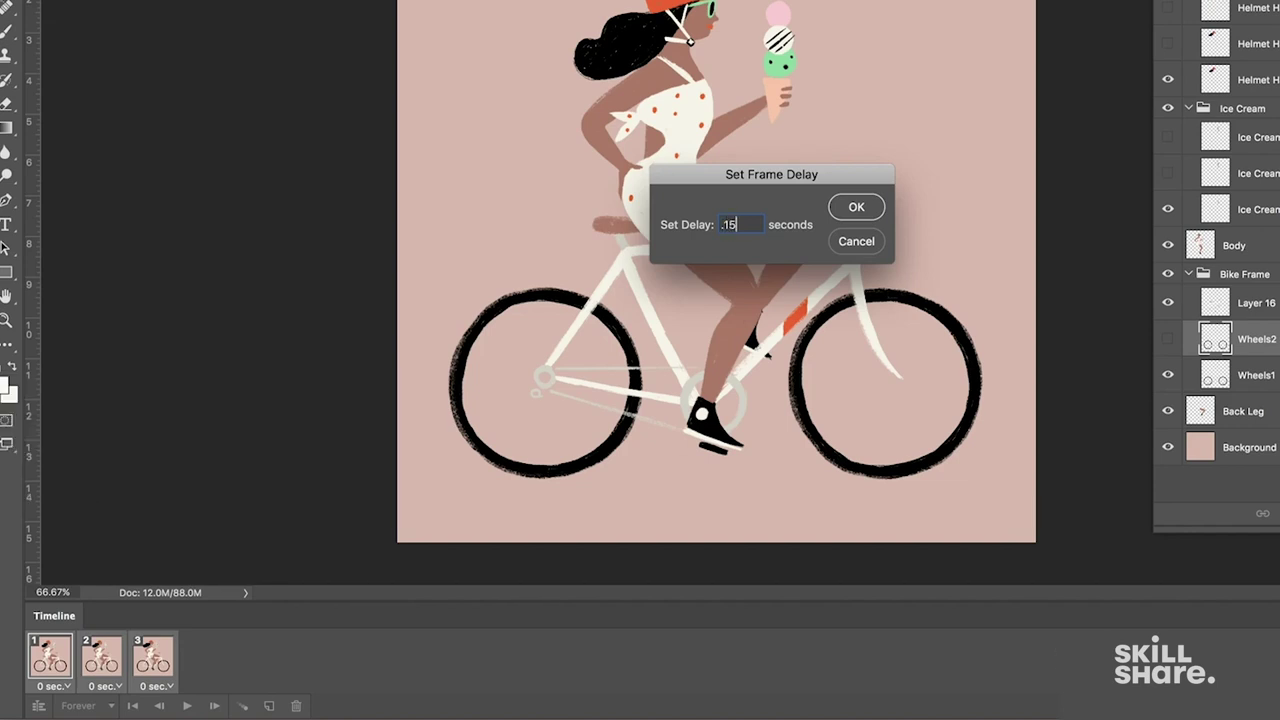
{"action": "key", "text": "Return"}
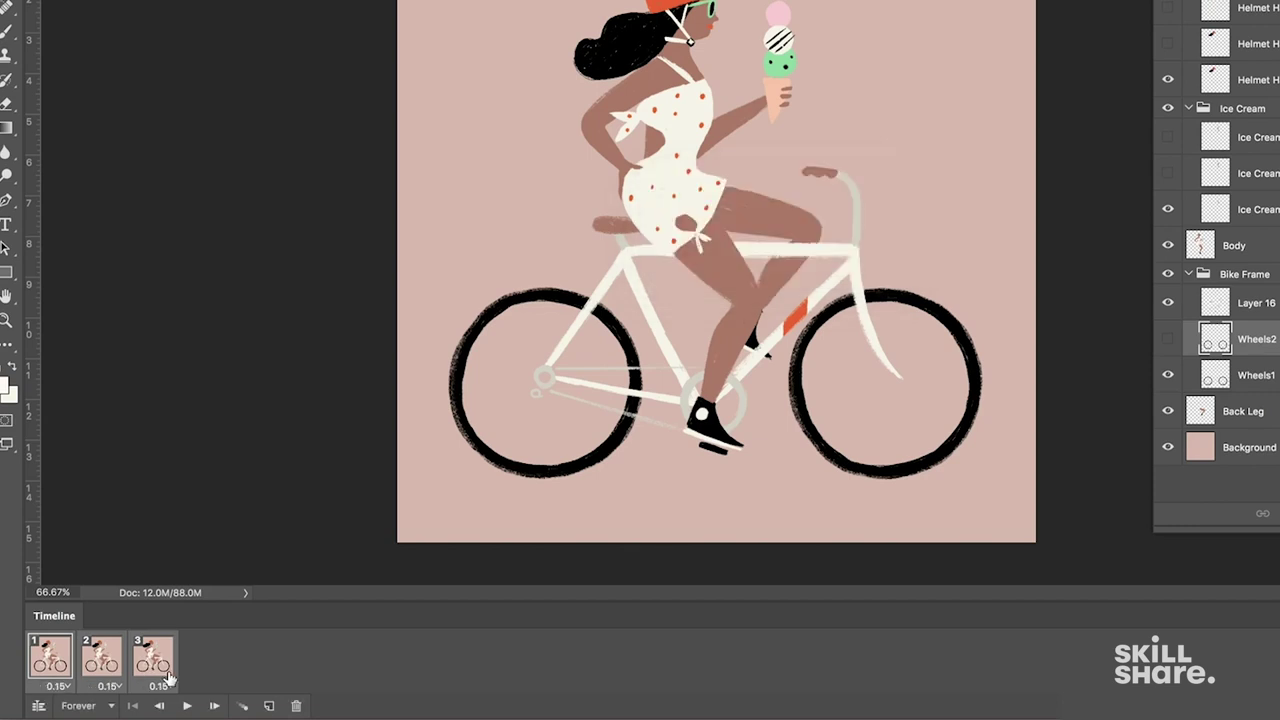
{"action": "key", "text": "space"}
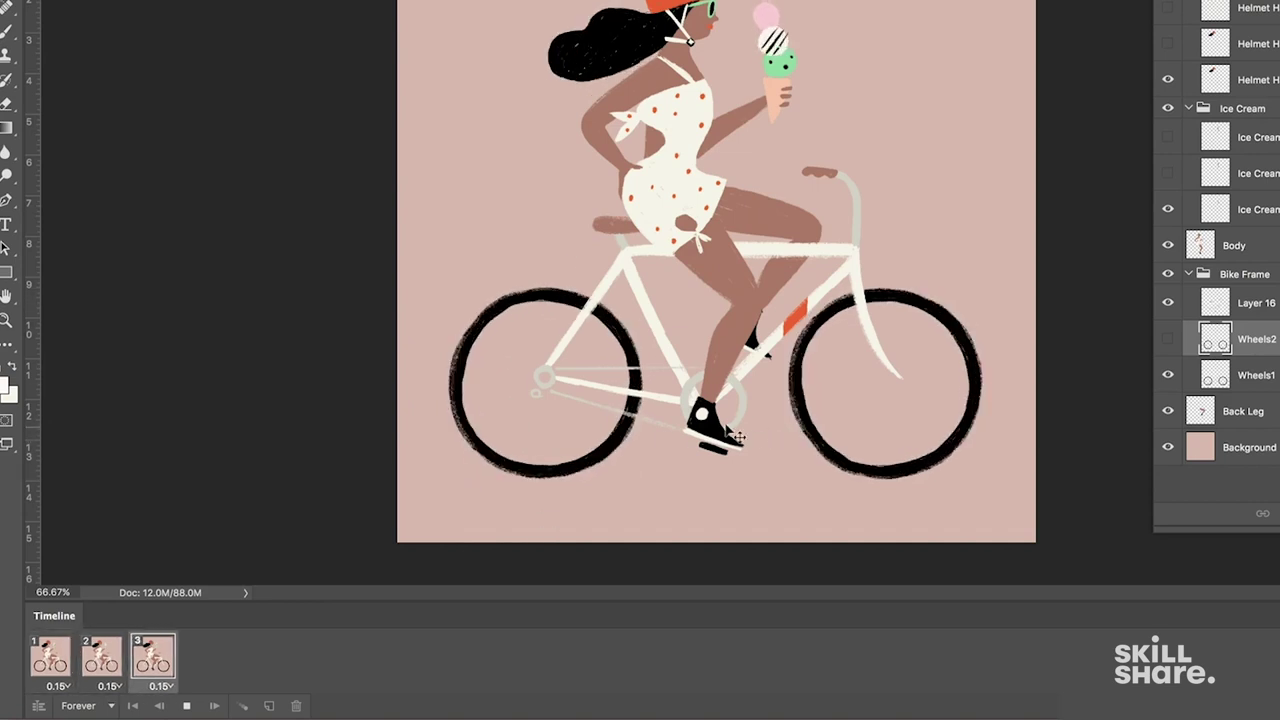
Stop playback on frame 1, then inspect frames 3 and 2.
{"action": "left_click", "coordinate": [70, 660]}
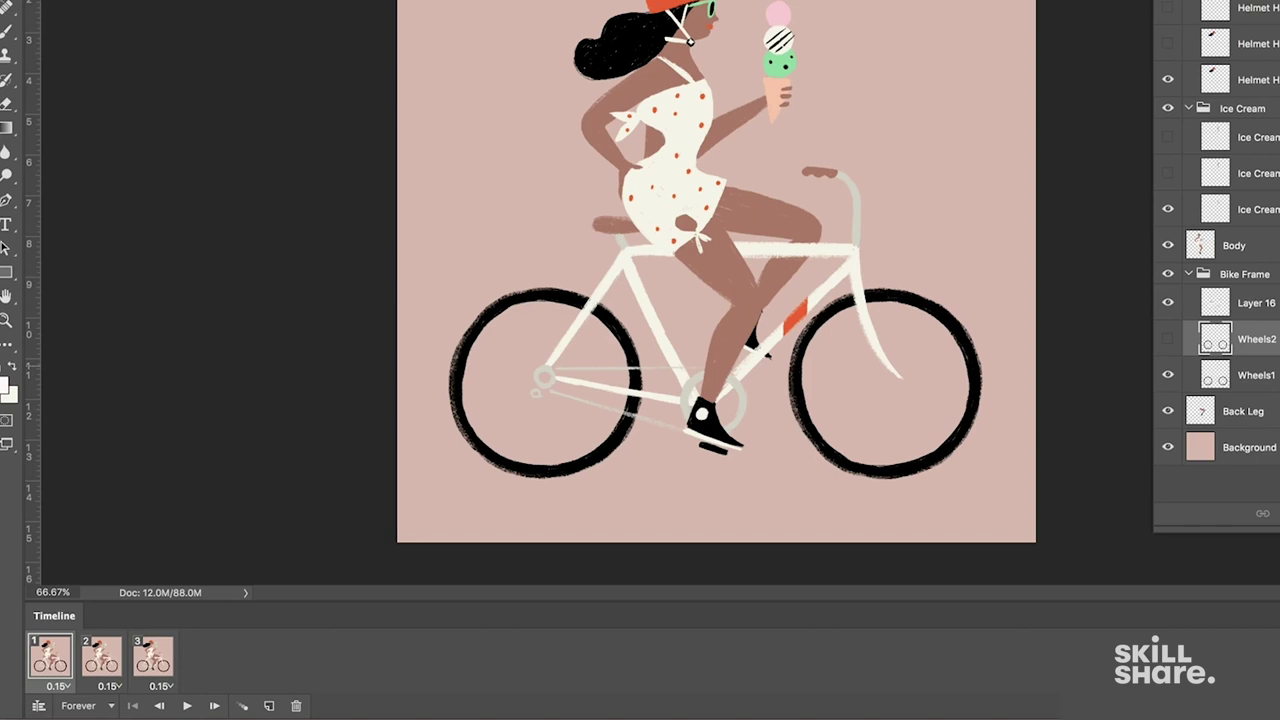
{"action": "left_click", "coordinate": [152, 650]}
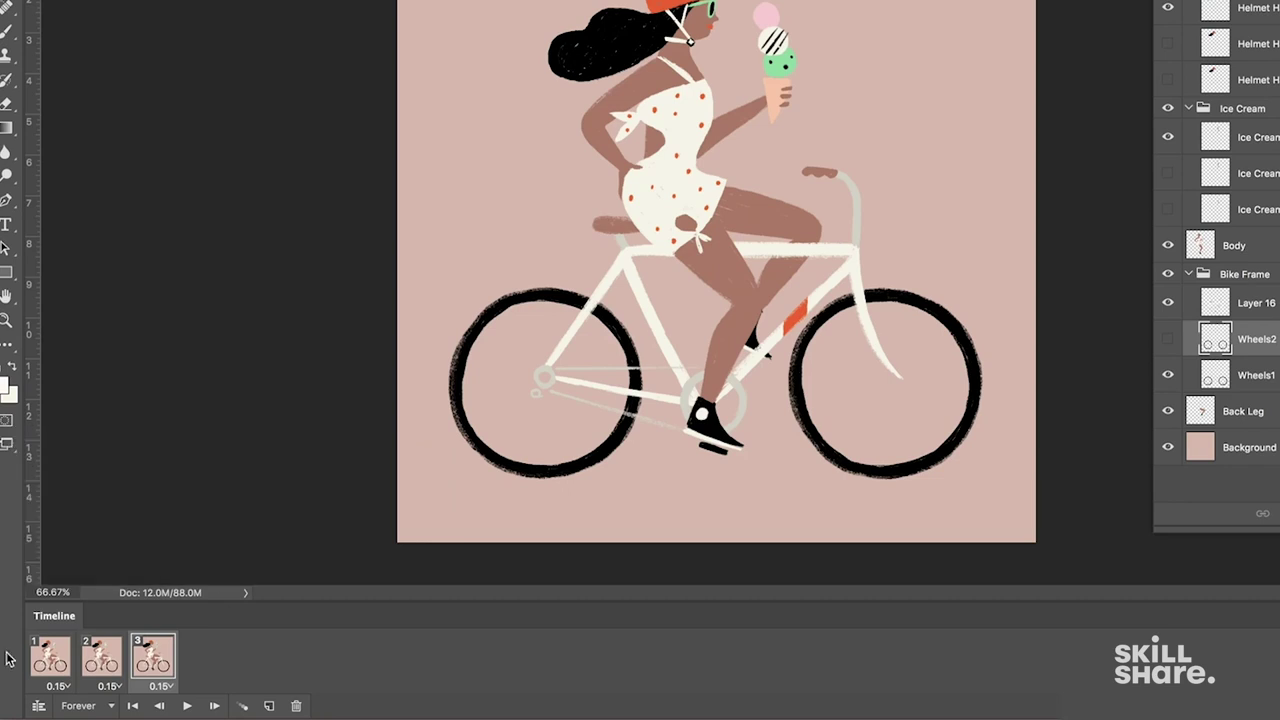
{"action": "left_click", "coordinate": [100, 656]}
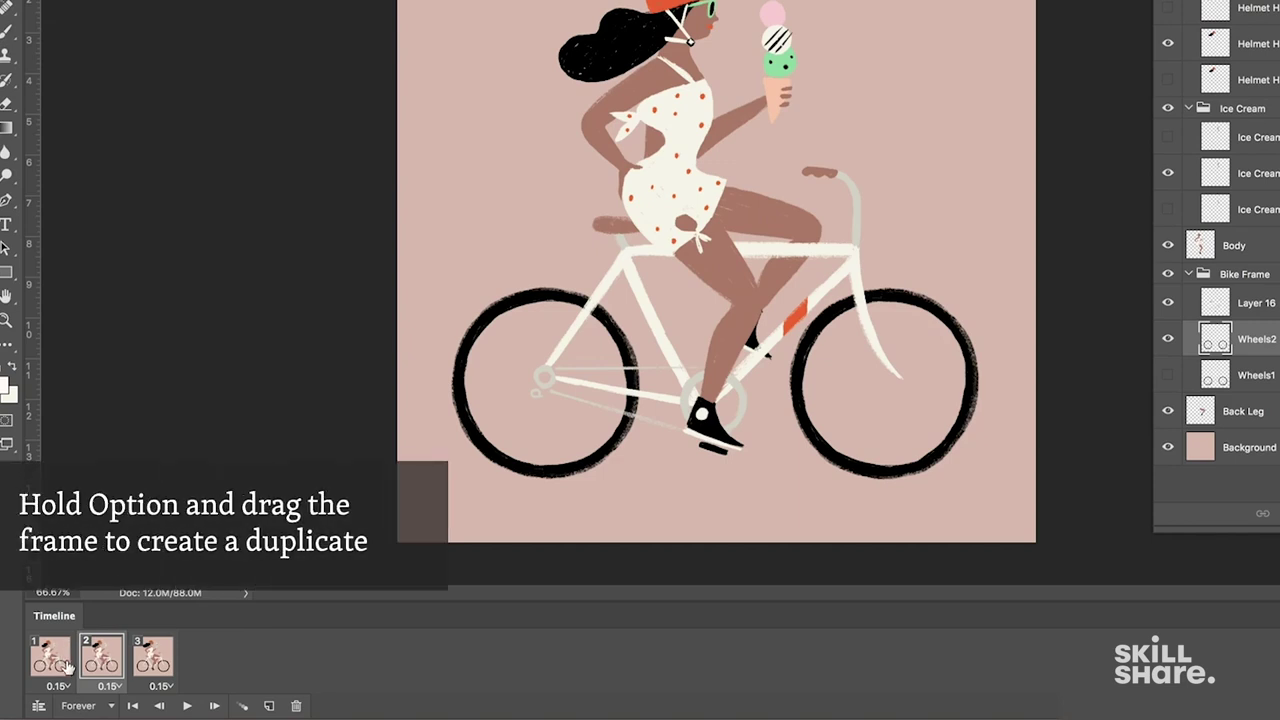
Option-drag frame 2 past frame 3 to create frame 4, then stop playback.
{"action": "left_click_drag", "start_coordinate": [107, 657], "coordinate": [181, 663]}
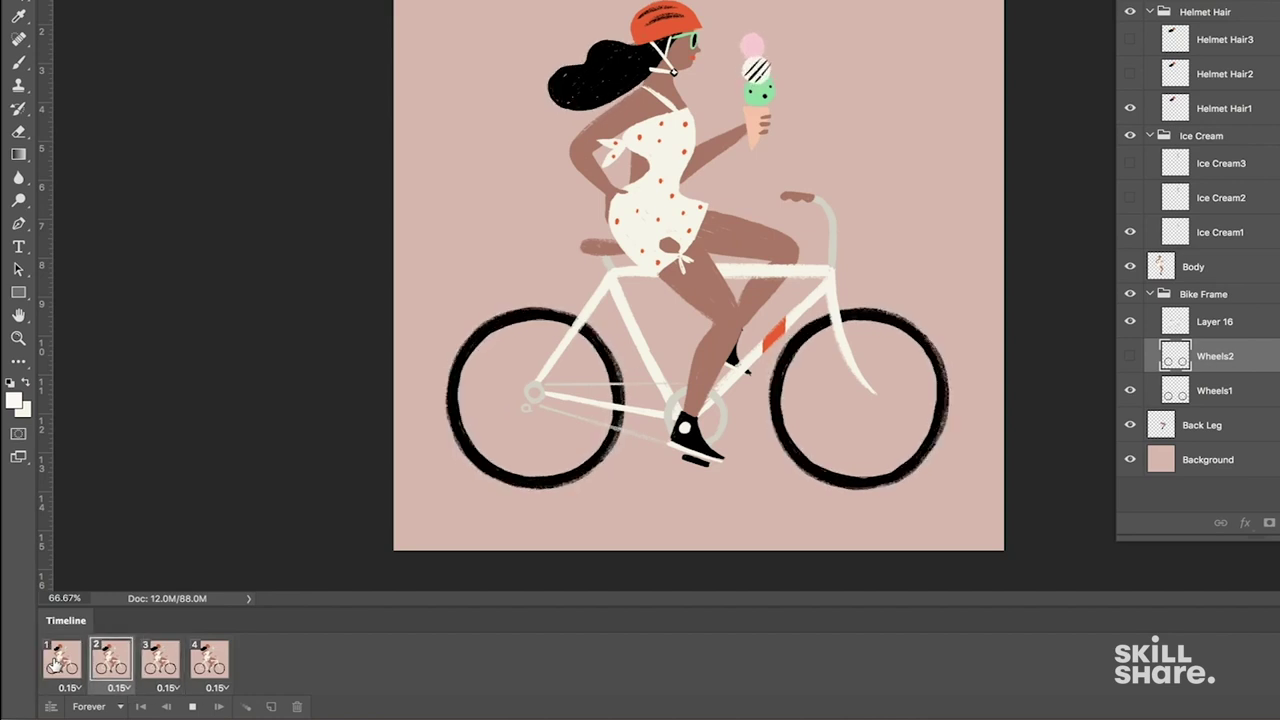
{"action": "key", "text": "space"}
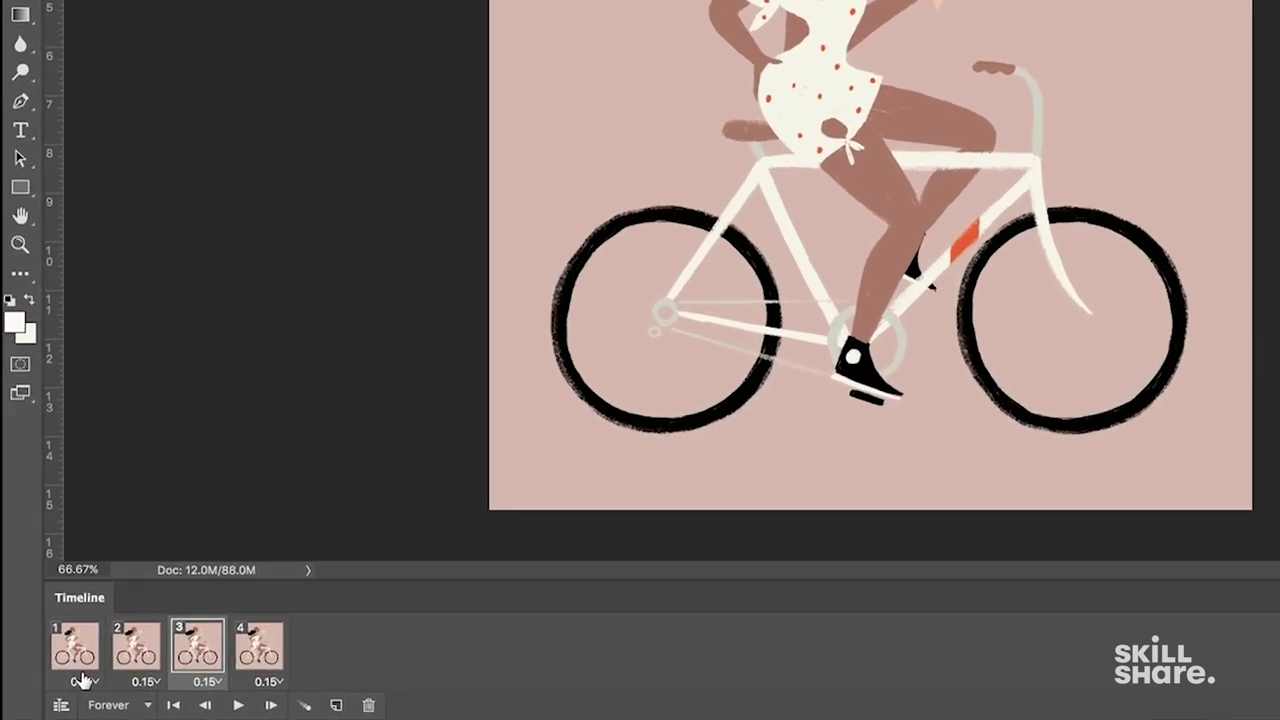
Select frames 1–4, change their delay from 0.15 to 0.1 seconds, and play the loop.
{"action": "left_click", "coordinate": [68, 667]}
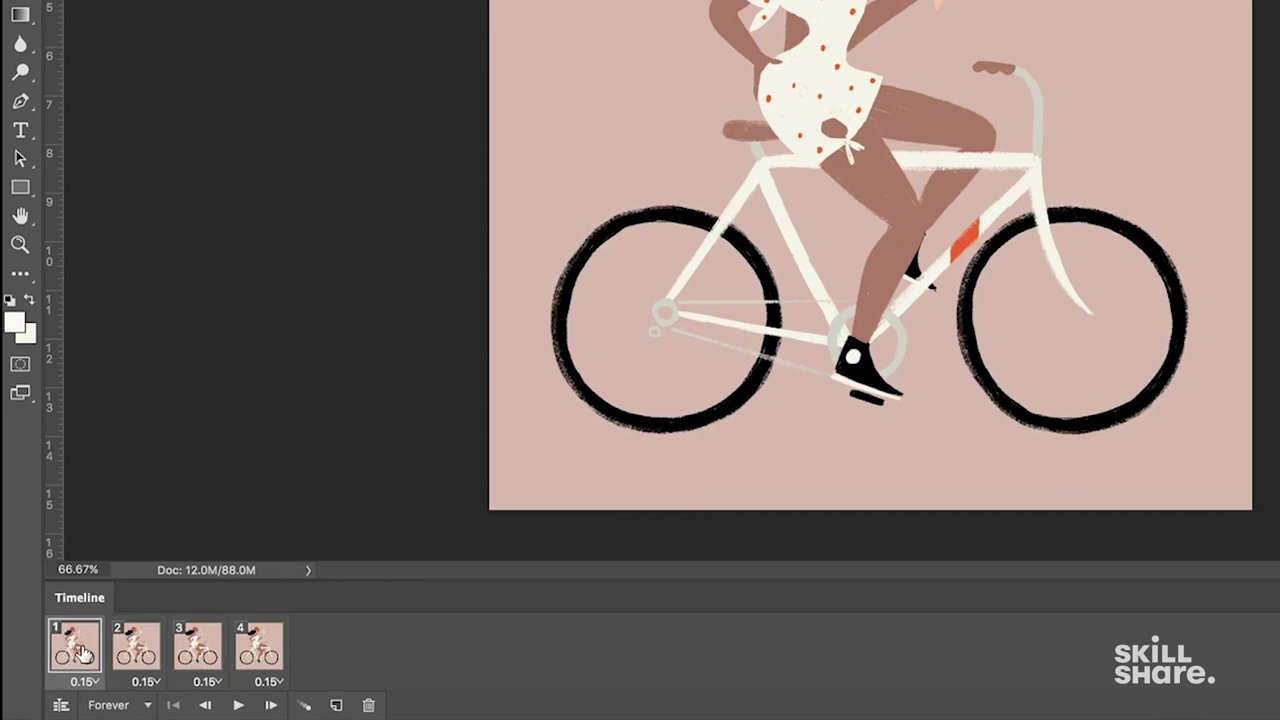
{"action": "left_click", "coordinate": [279, 683]}
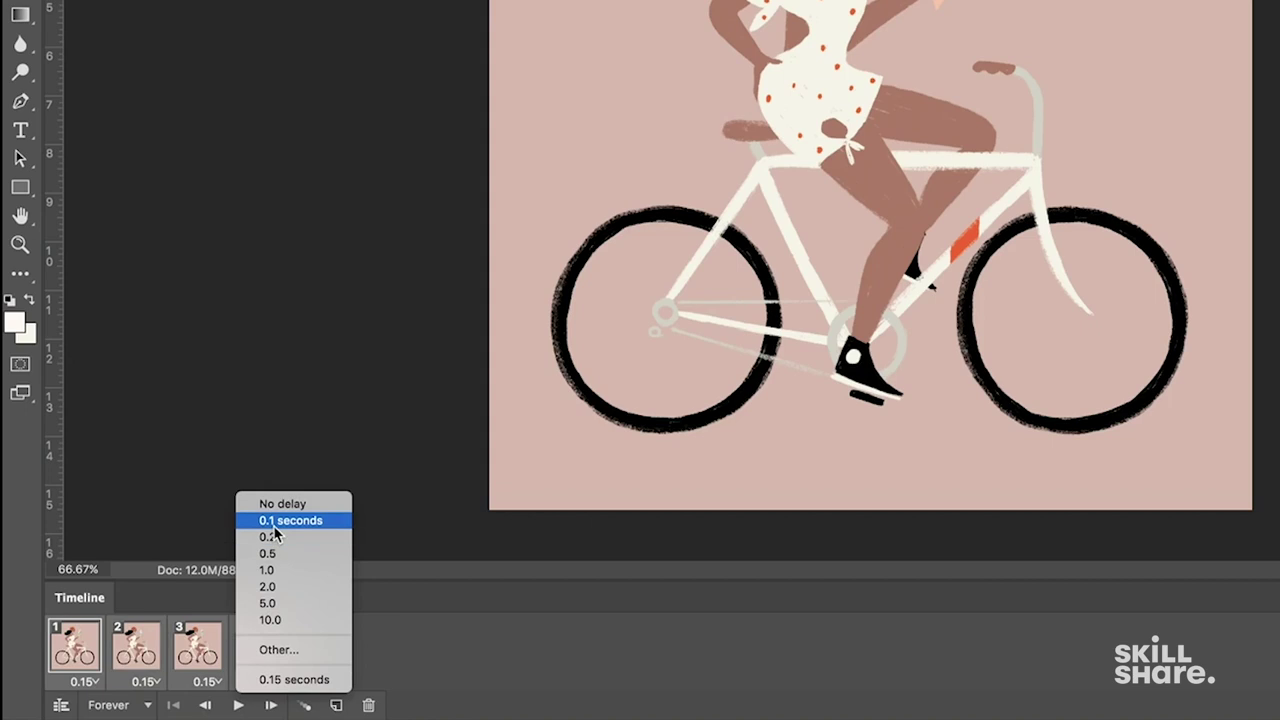
{"action": "left_click", "coordinate": [274, 526]}
{"action": "key", "text": "space"}
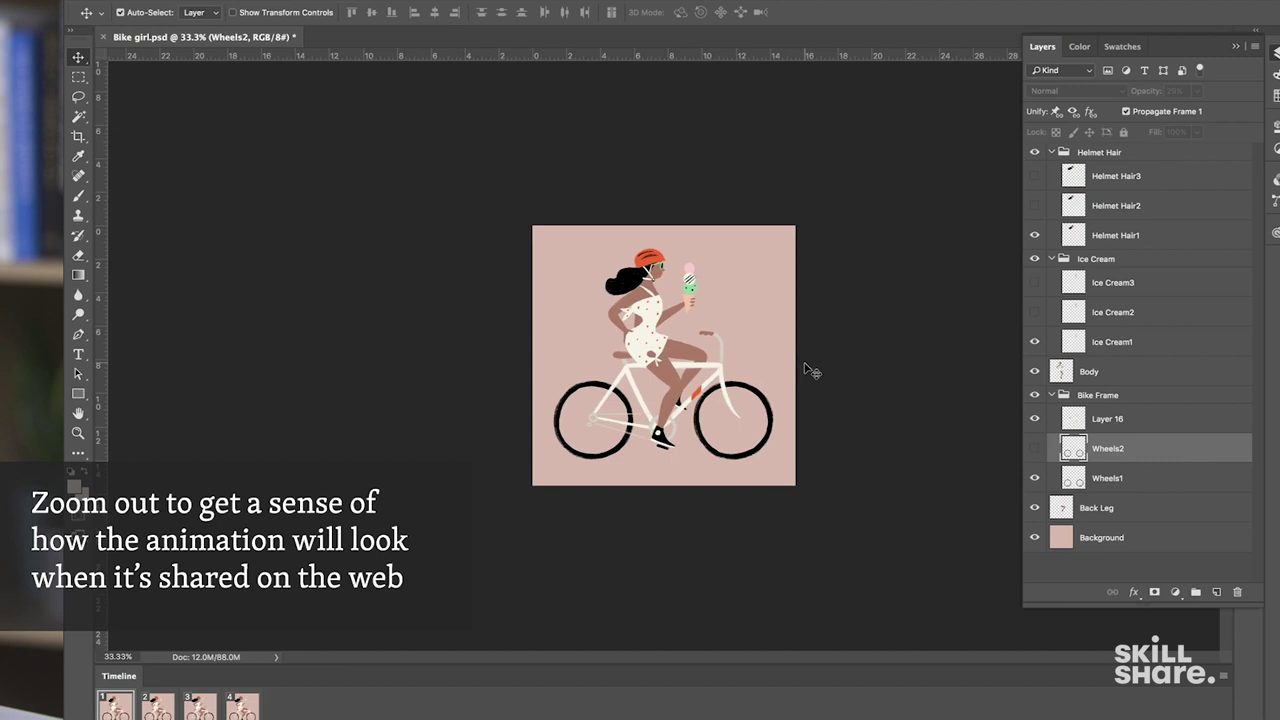
Play the looping four-frame bike animation at small size, then zoom the canvas to 50%.
{"action": "key", "text": "space"}
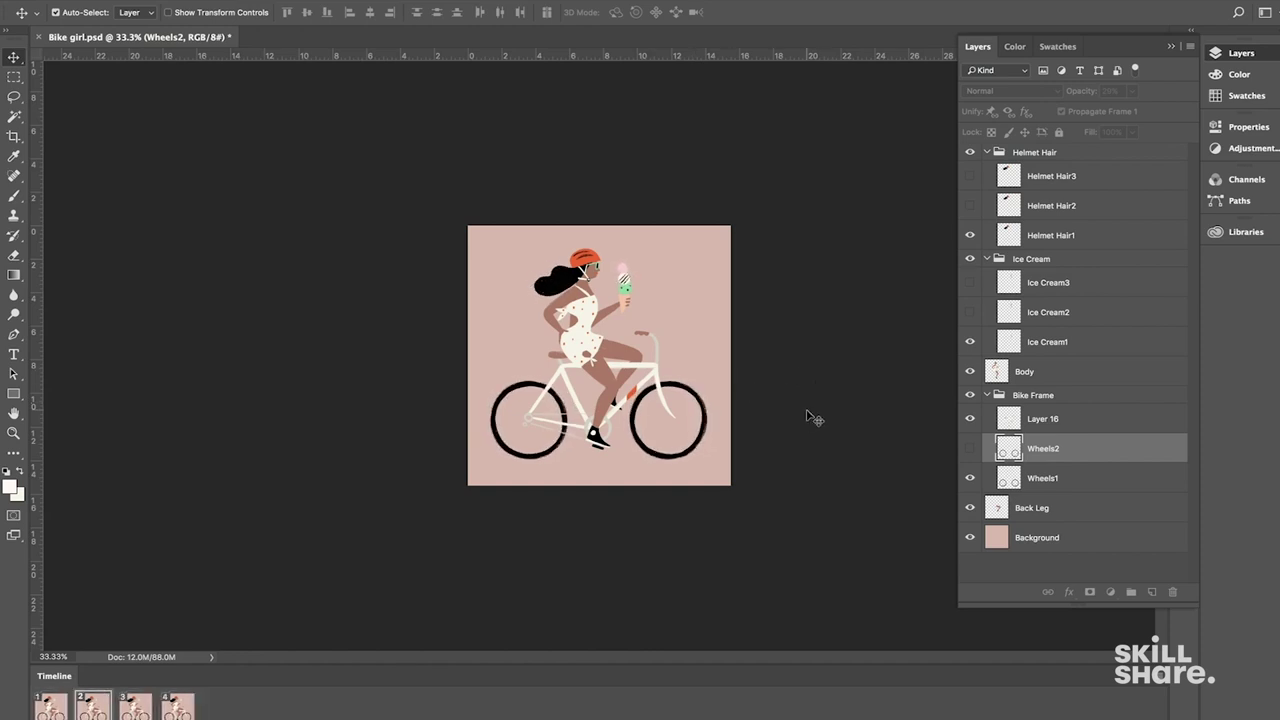
{"action": "key", "text": "ctrl+plus"}
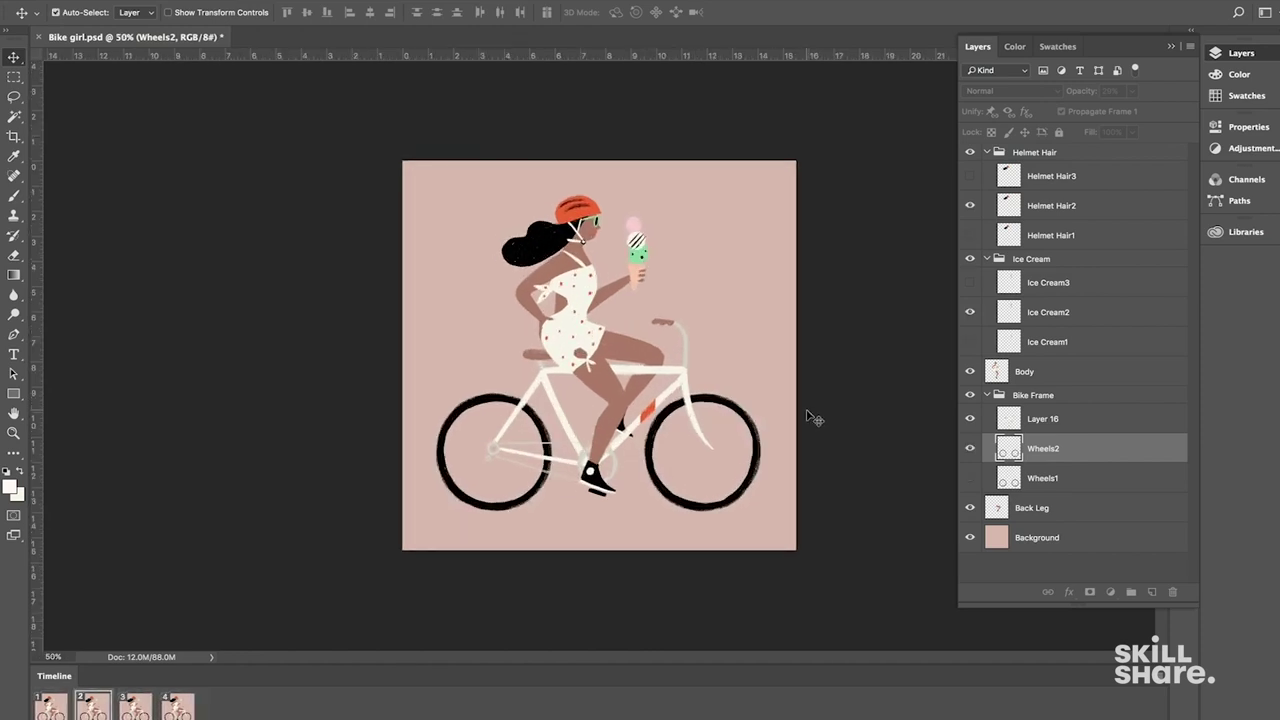